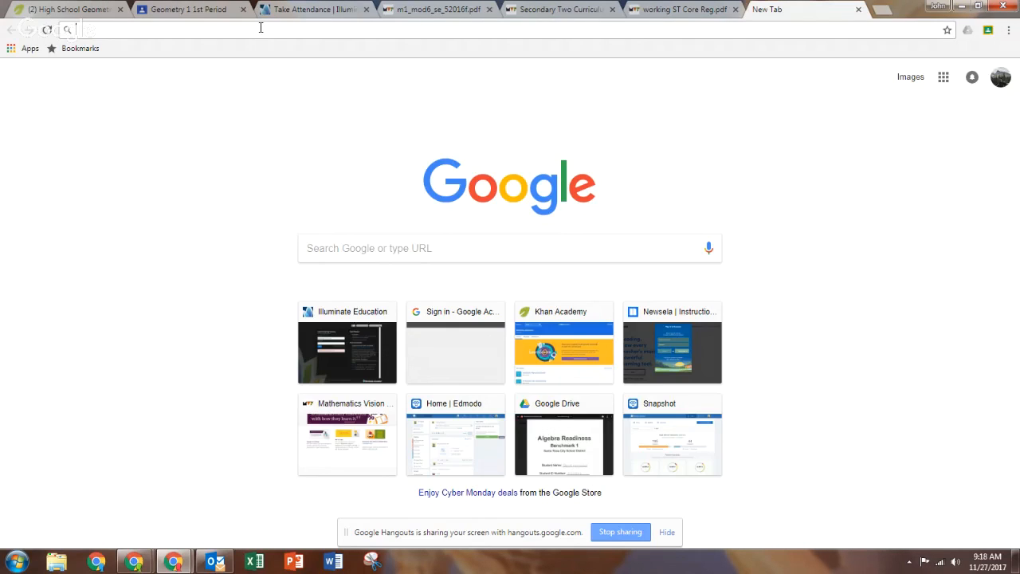
Go to web.geogebra.org to load the GeoGebra Graphing Calculator.
type("w")
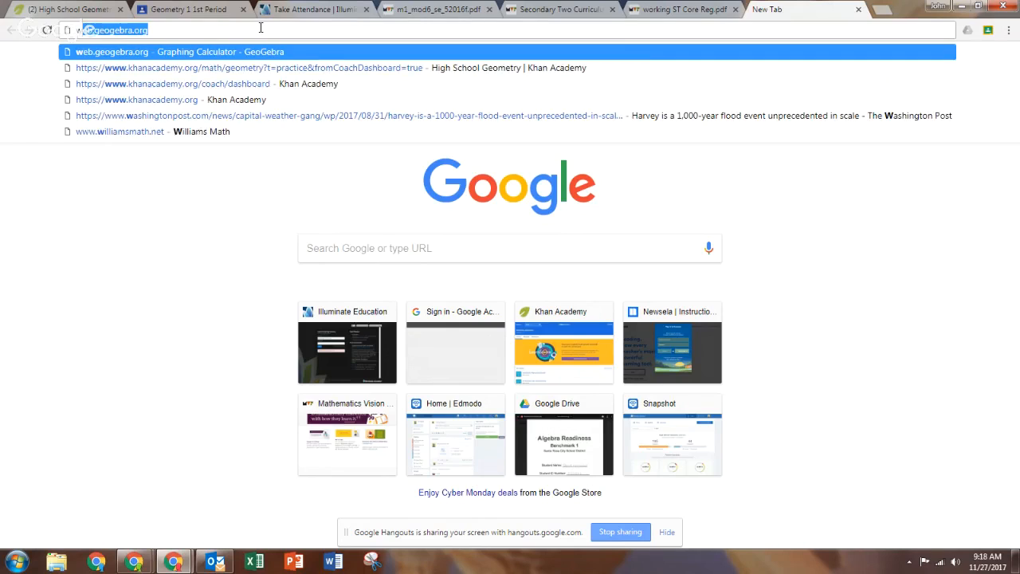
type("eb.geogeb")
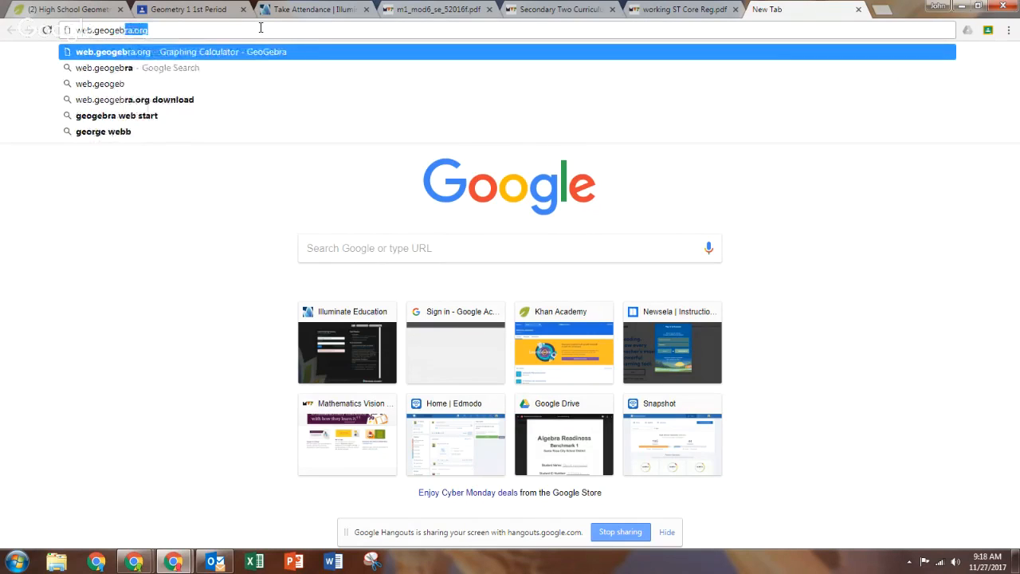
type("ra.or")
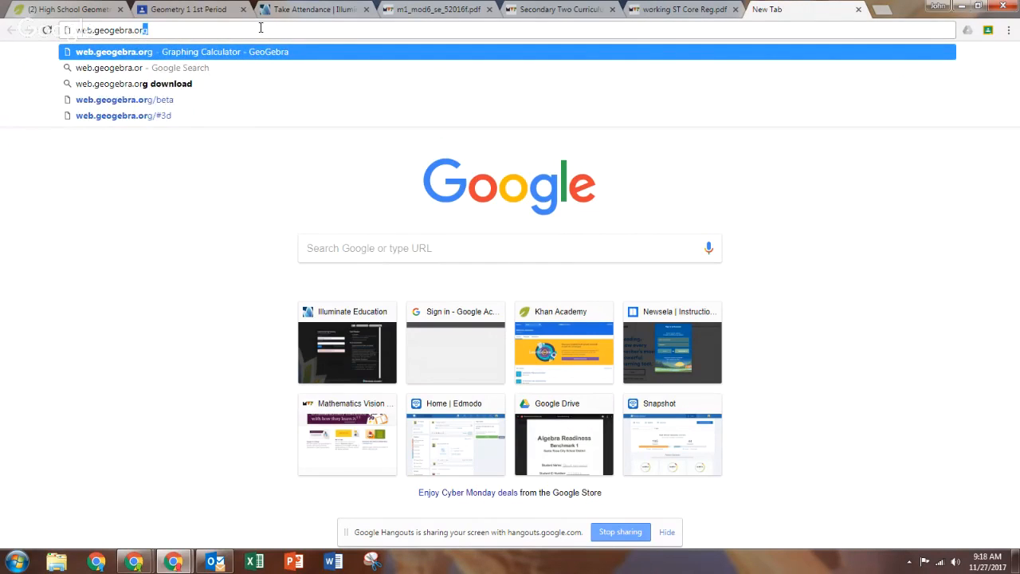
key("Return")
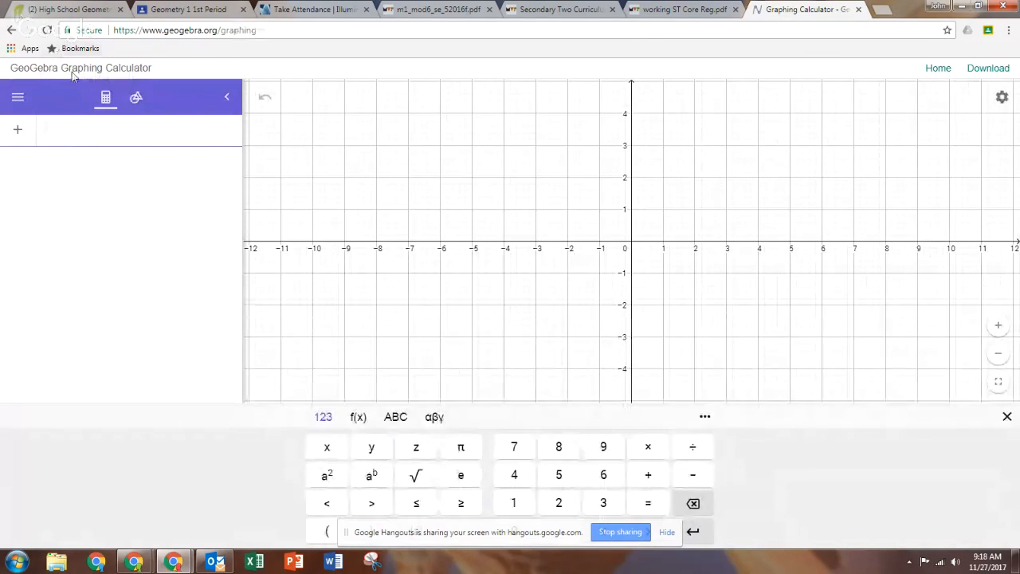
Dismiss the app menu and on-screen keyboard, and switch the left panel to the Tools palette.
left_click(13, 97)
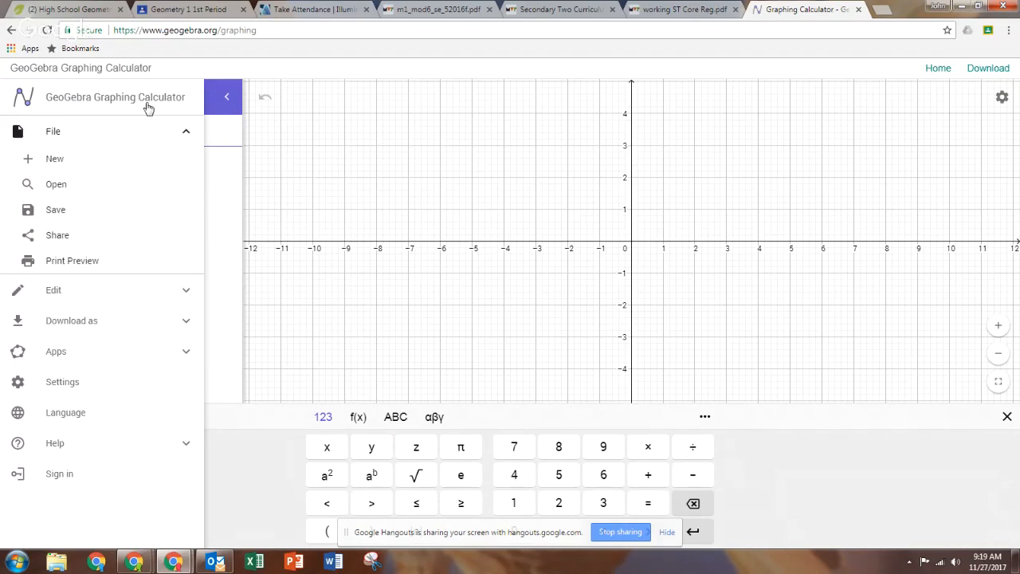
left_click(339, 111)
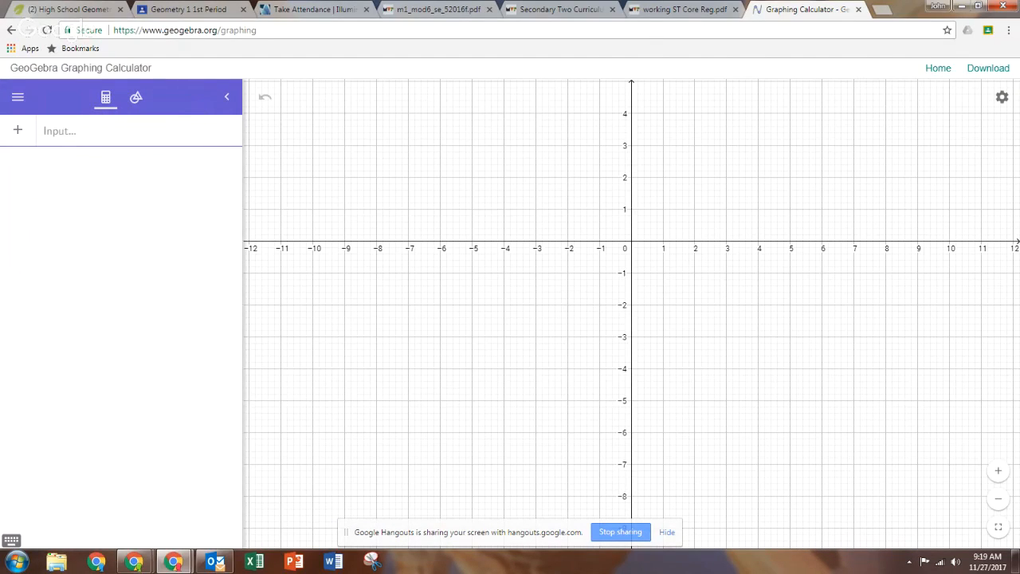
left_click(135, 103)
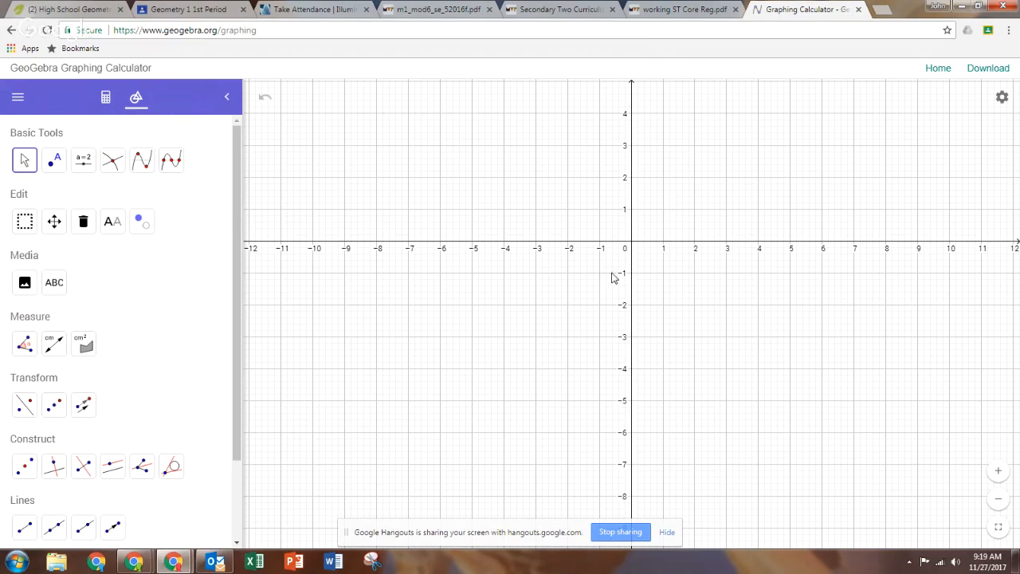
Turn off Show Axes and set Show Grid to No Grid in the graphics options.
left_click(1002, 98)
left_click(956, 121)
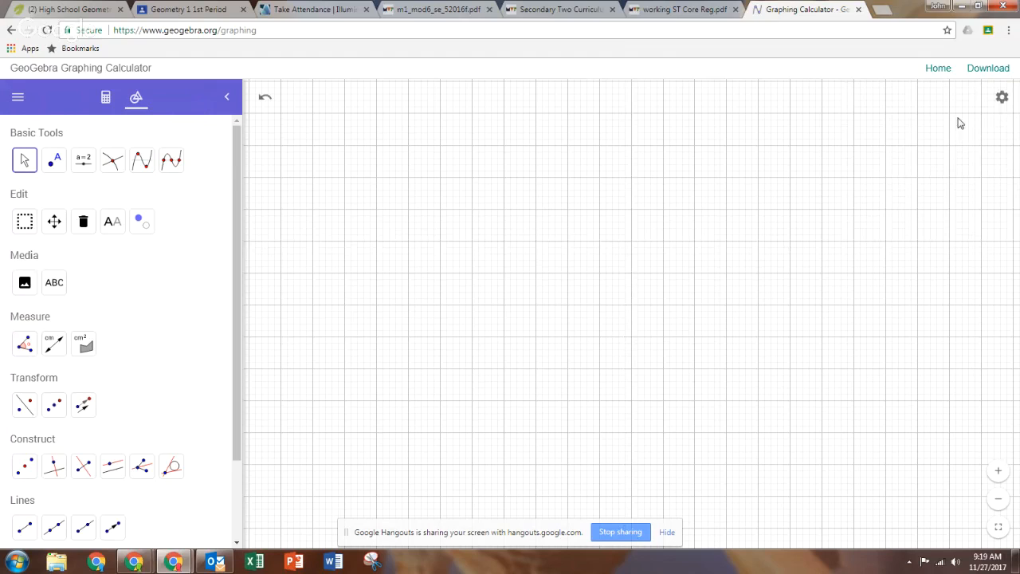
left_click(1002, 97)
left_click(940, 139)
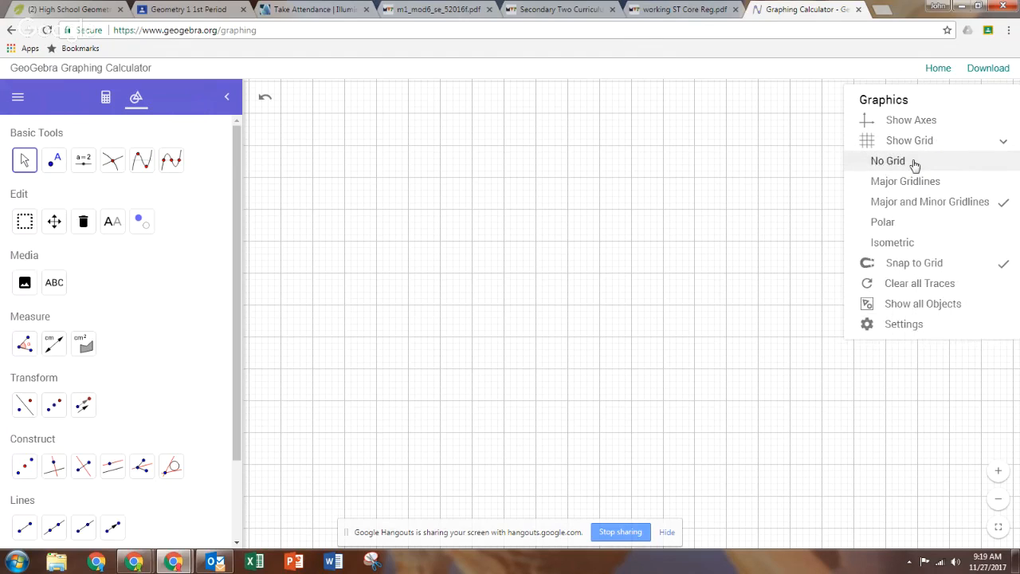
left_click(915, 162)
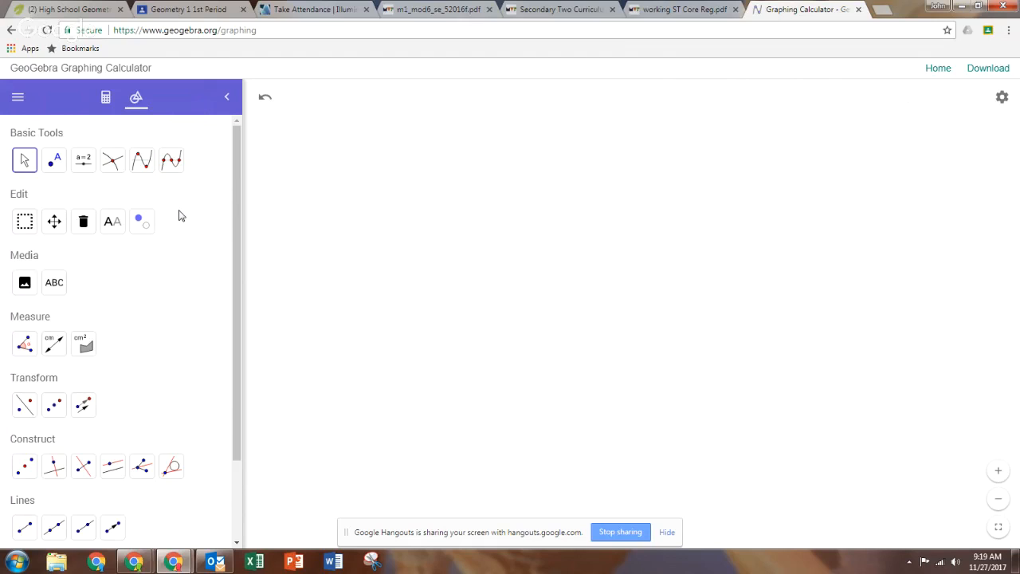
Pick the Line tool from the Lines section of the Tools panel.
scroll(176, 220, "down", 2)
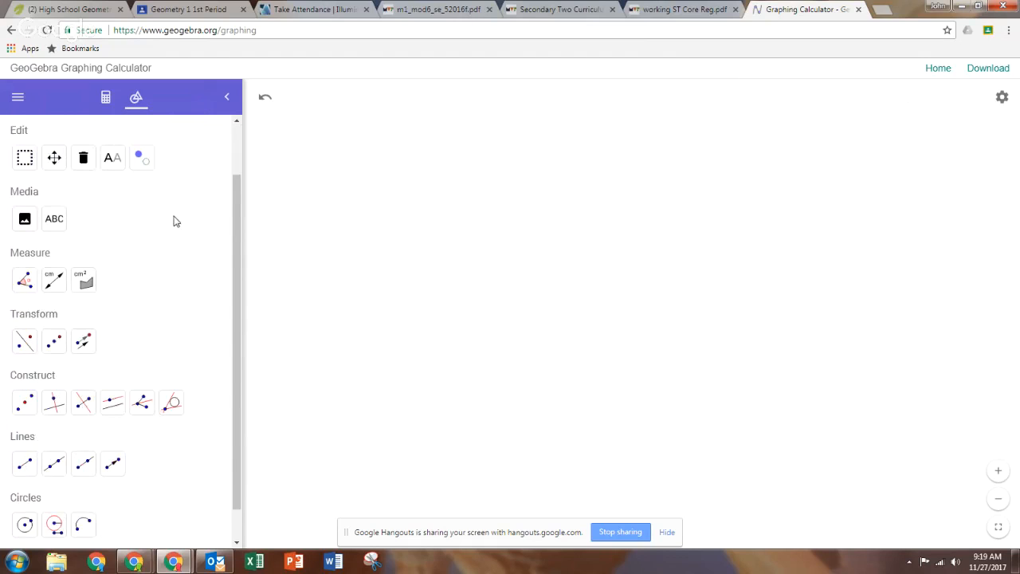
scroll(180, 222, "down", 1)
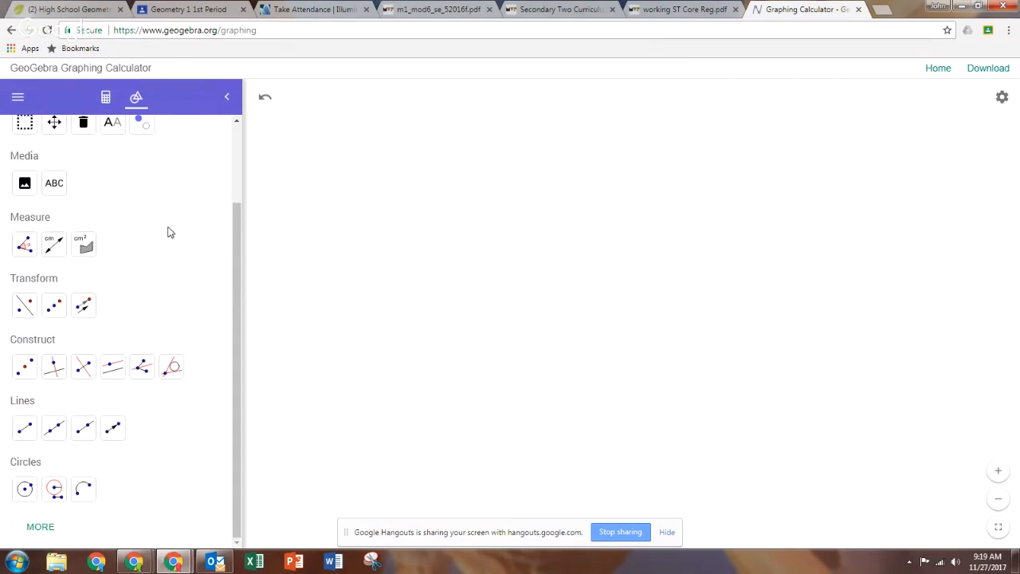
left_click(59, 369)
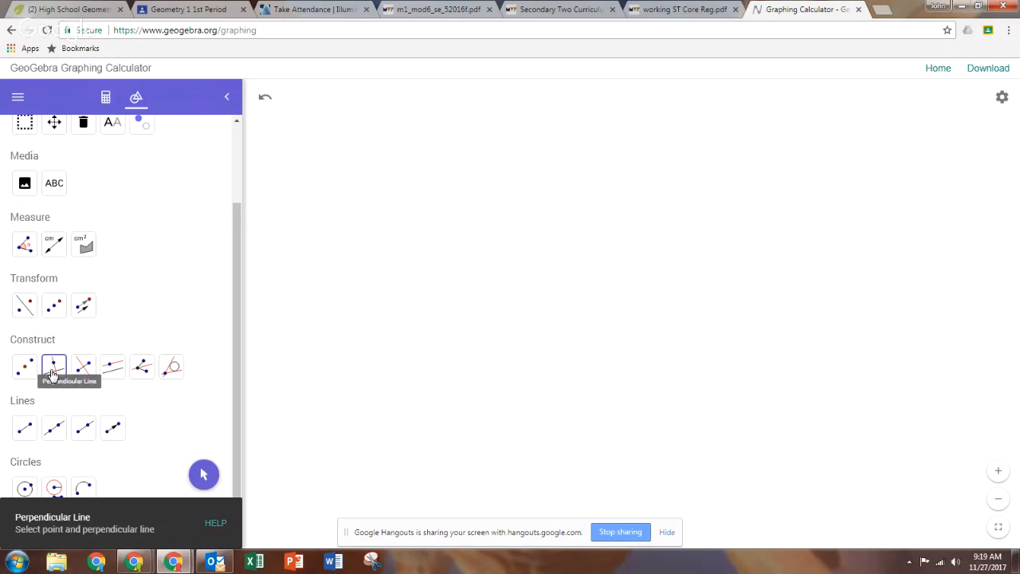
left_click(57, 375)
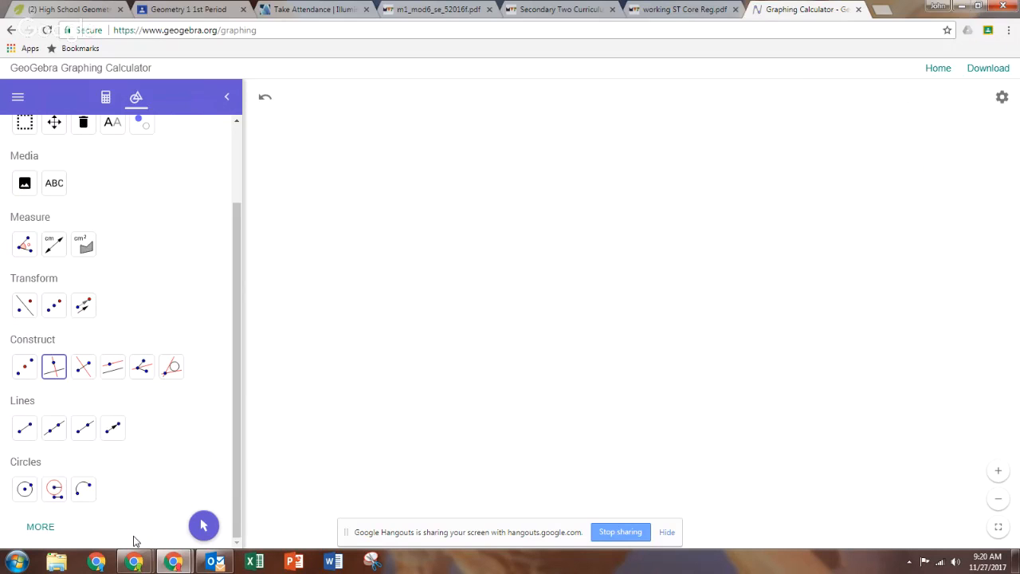
left_click(55, 432)
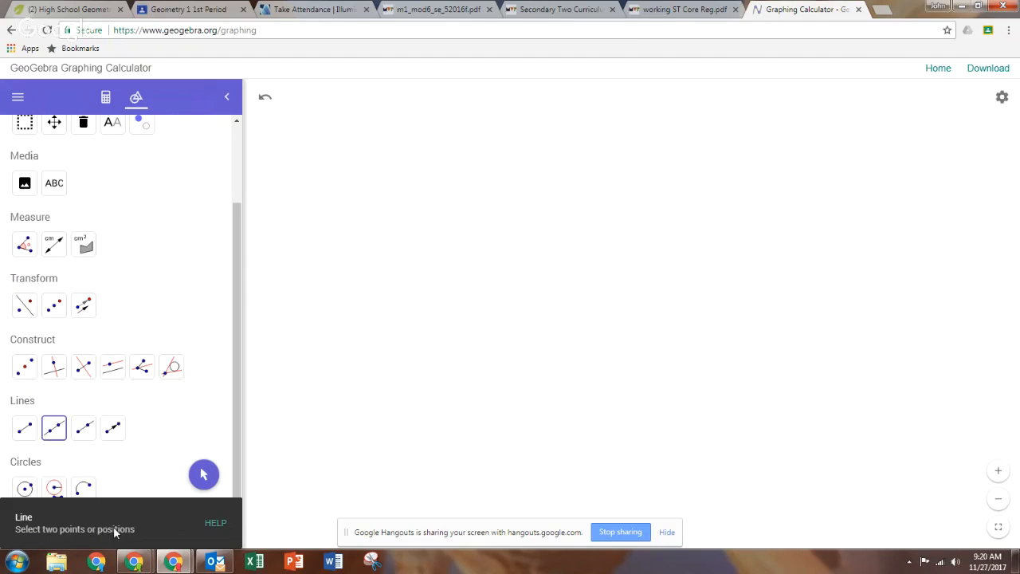
Place points A and B across the middle of the canvas to draw line AB.
left_click(449, 310)
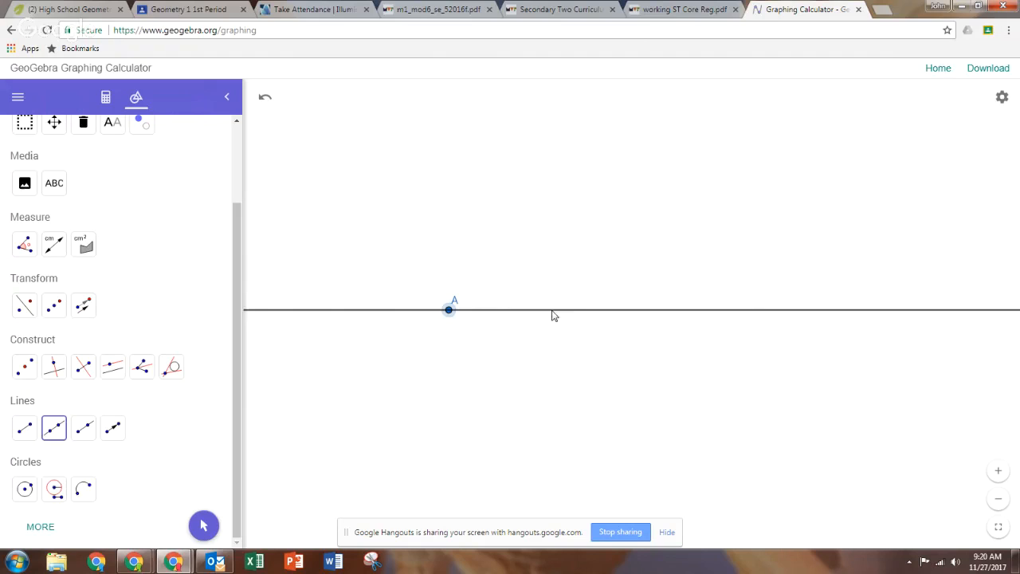
left_click(652, 310)
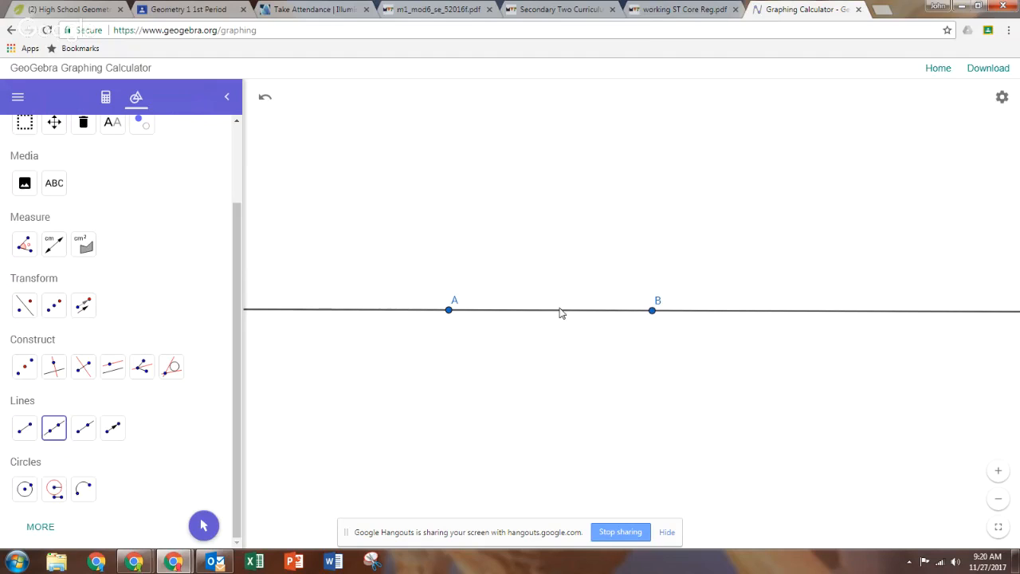
left_click(59, 363)
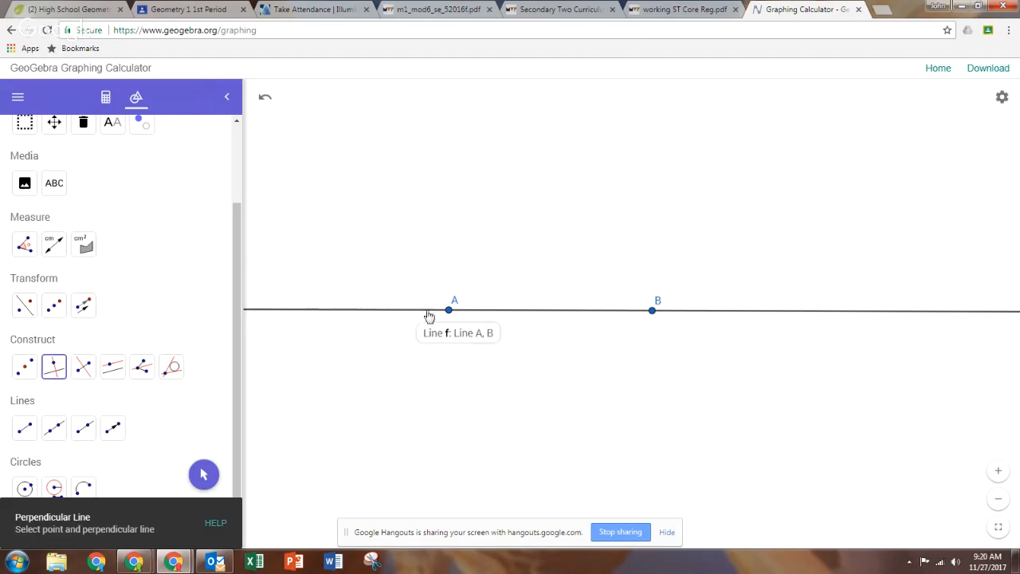
Construct the perpendicular to line AB through A, then pan the drawing right and down.
left_click(450, 313)
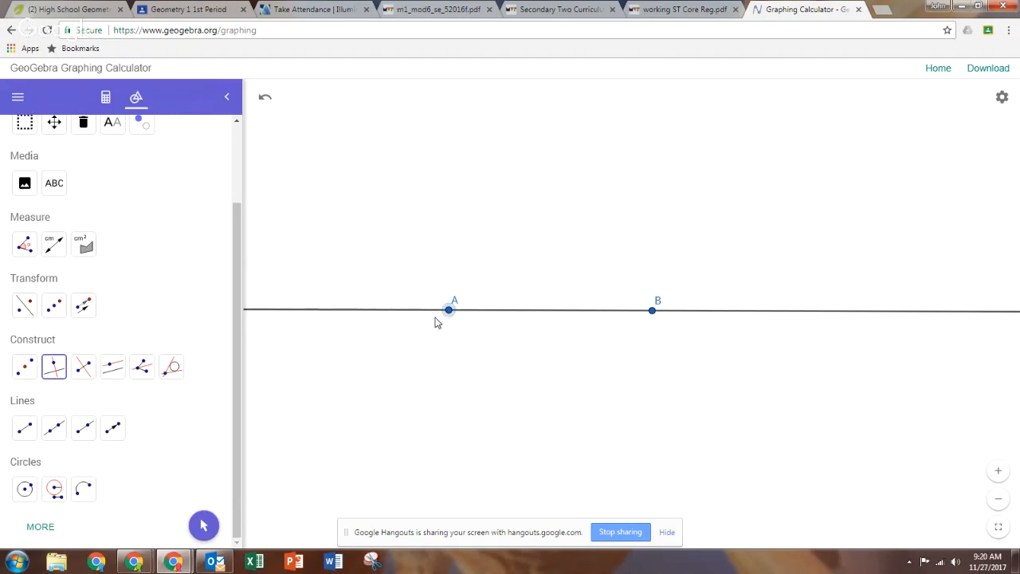
left_click(395, 312)
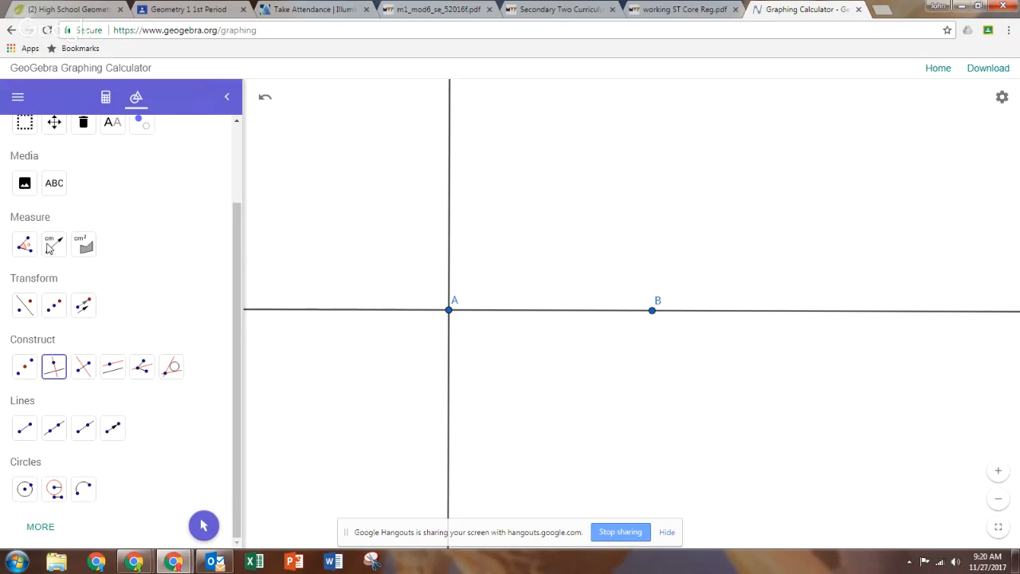
left_click(204, 526)
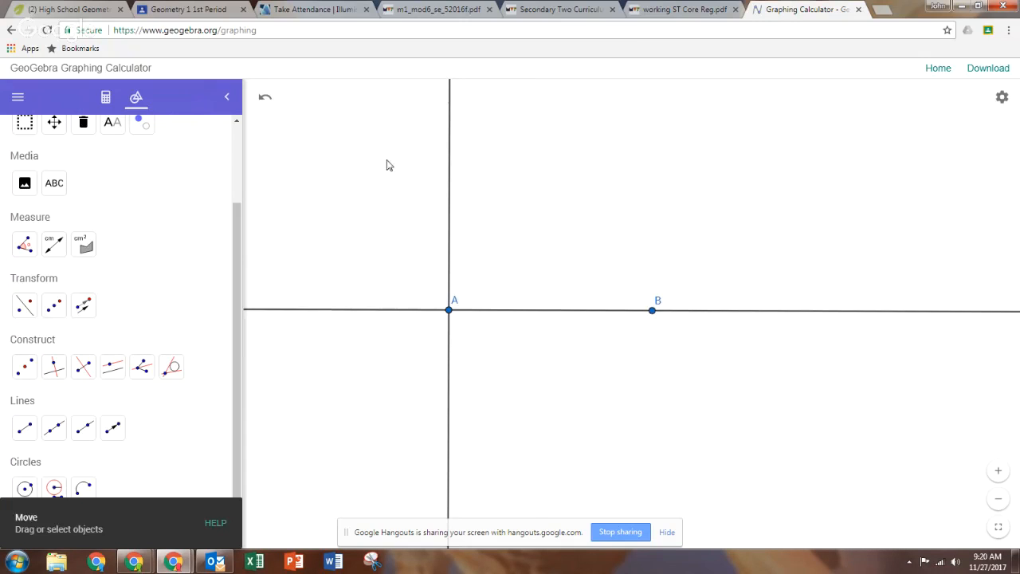
left_click_drag(388, 164, 609, 203)
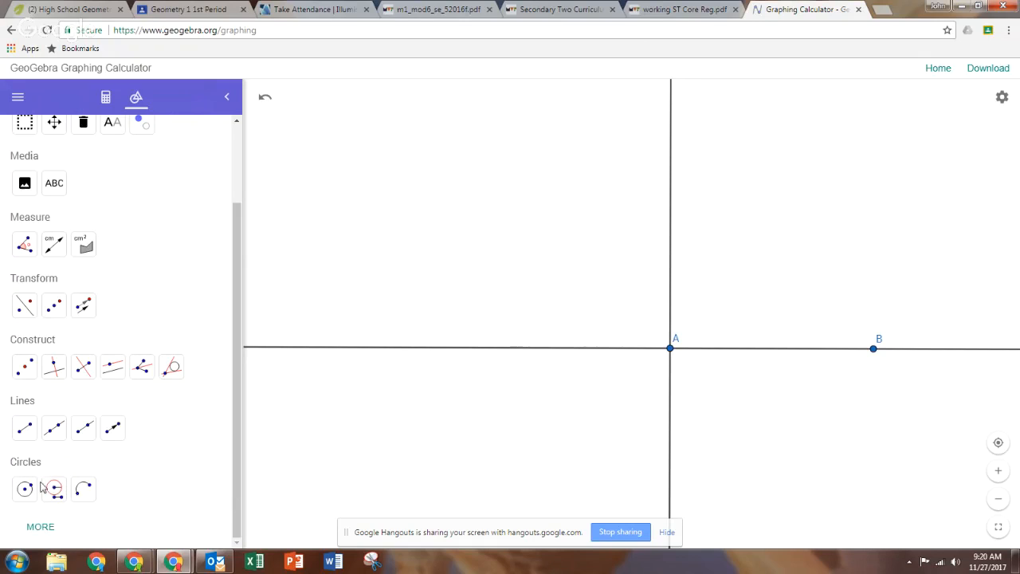
Choose Circle with Center and Radius and click point A, showing a radius of 86.27.
left_click(46, 531)
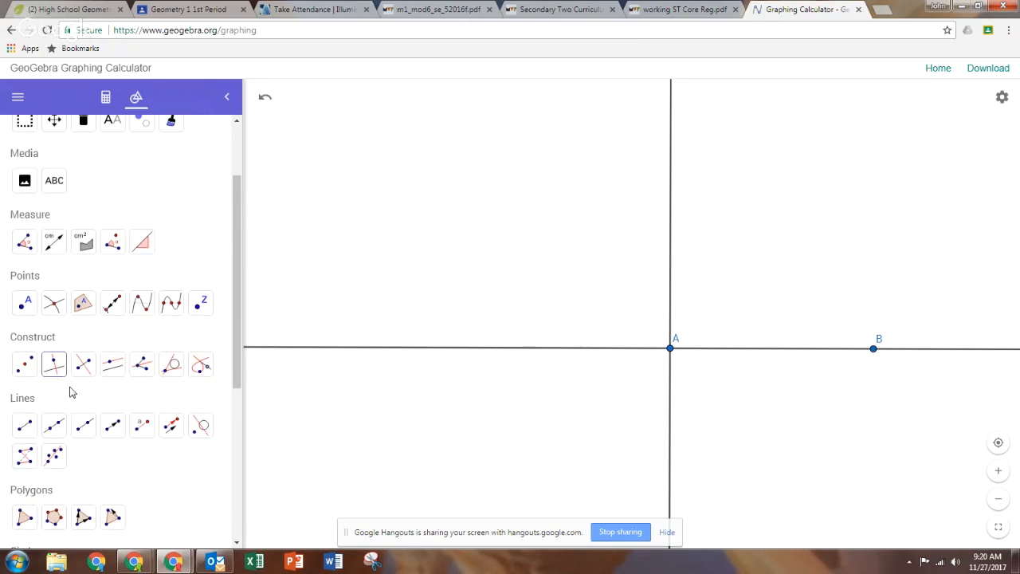
scroll(72, 390, "down", 1)
scroll(73, 396, "down", 1)
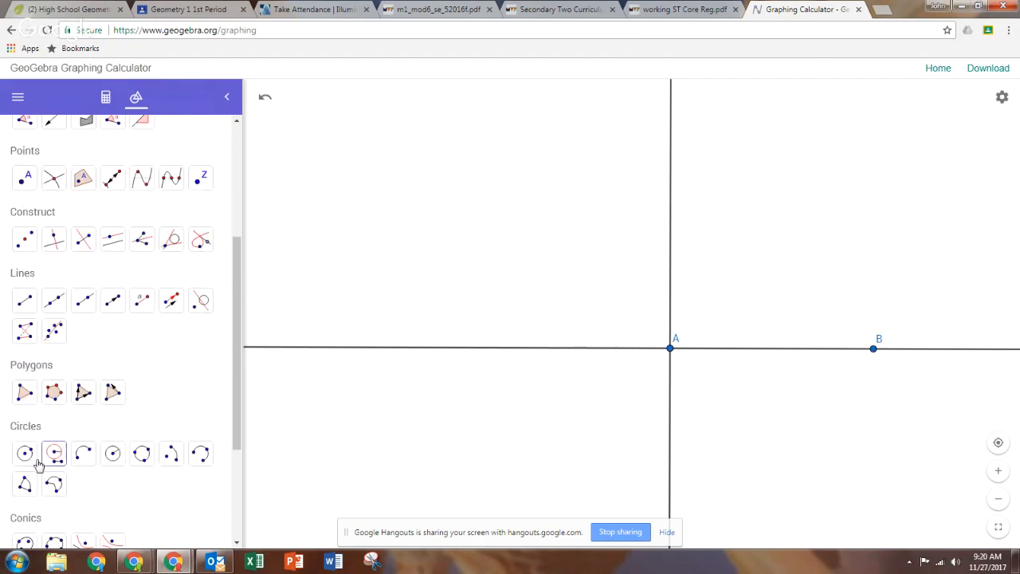
left_click(112, 454)
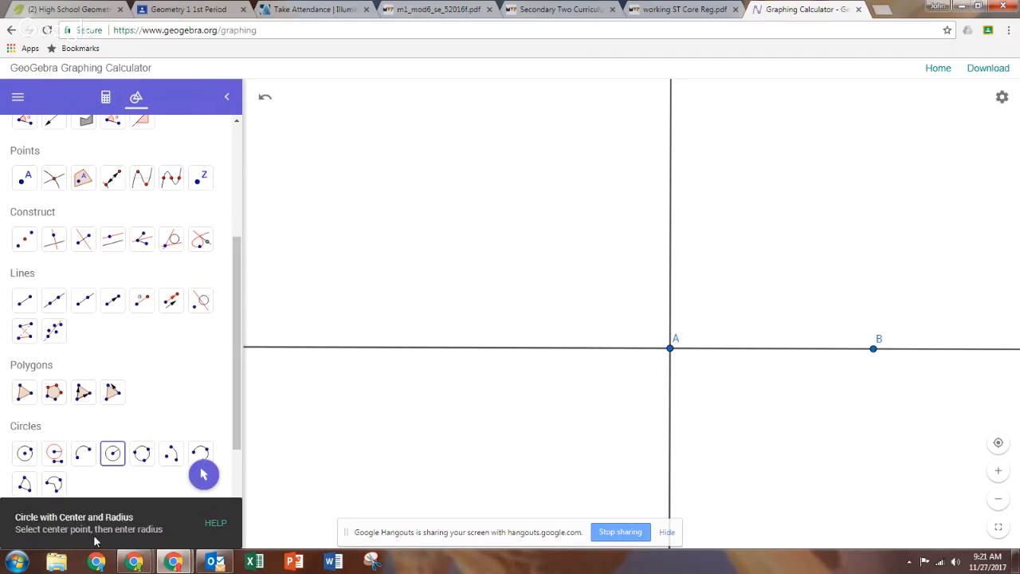
left_click(670, 350)
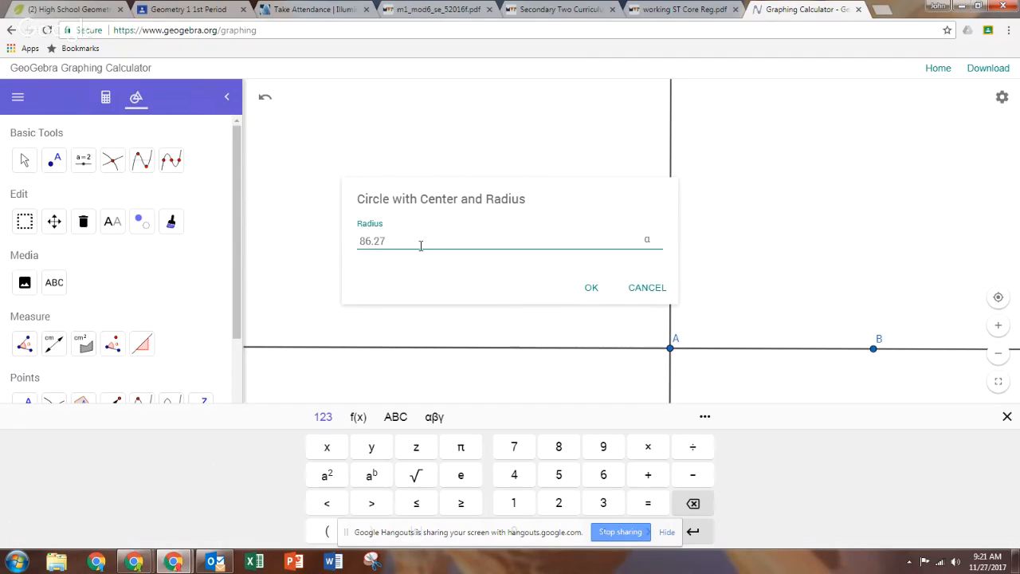
Confirm the 86.27 radius for the circle around A, then zoom out and pan to show it fully.
left_click(589, 287)
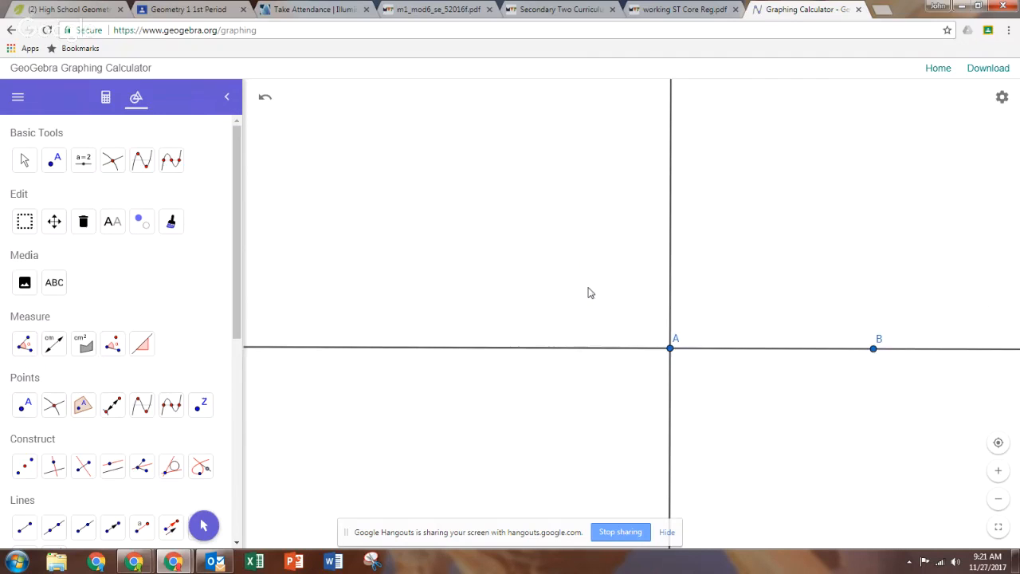
scroll(586, 297, "down", 15)
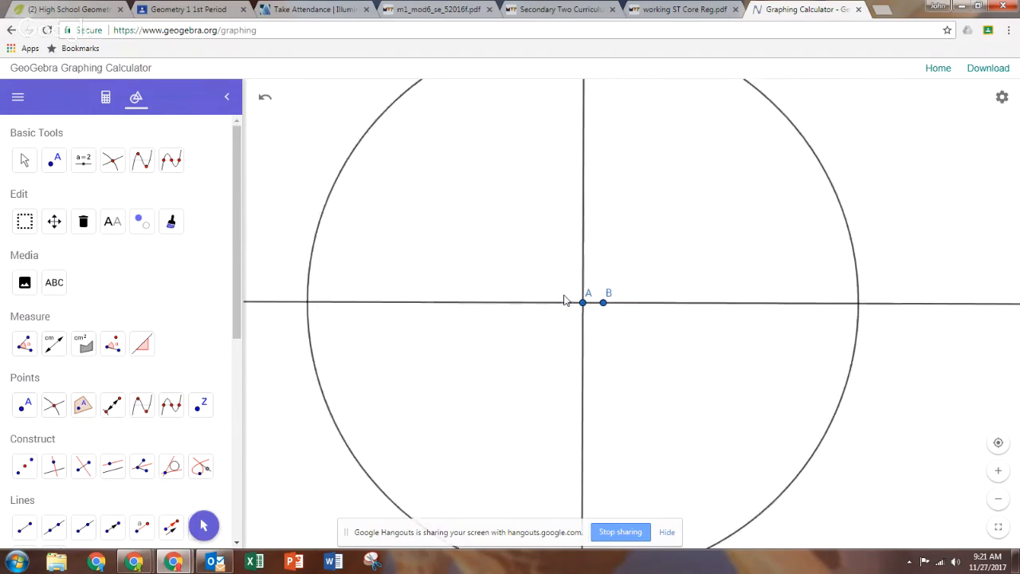
scroll(566, 300, "down", 4)
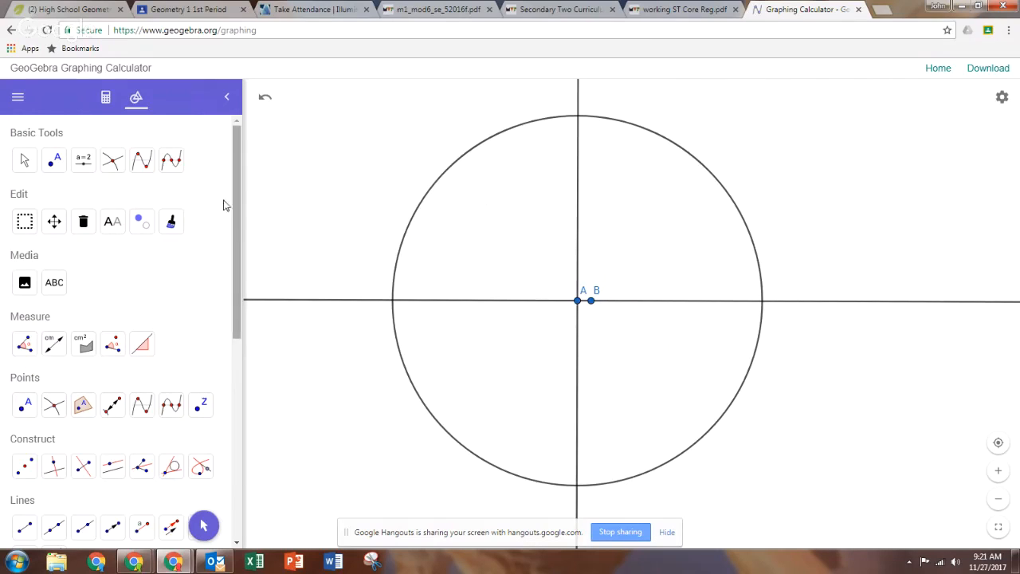
left_click(203, 525)
left_click_drag(534, 221, 577, 246)
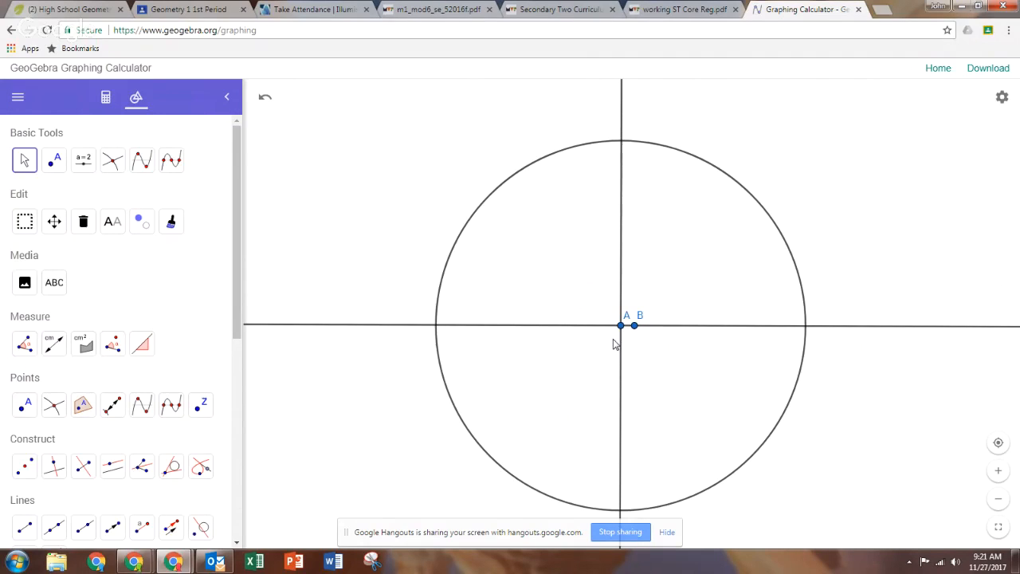
Place point C at the circle's top intersection with the vertical line, then drag A to test.
left_click(53, 162)
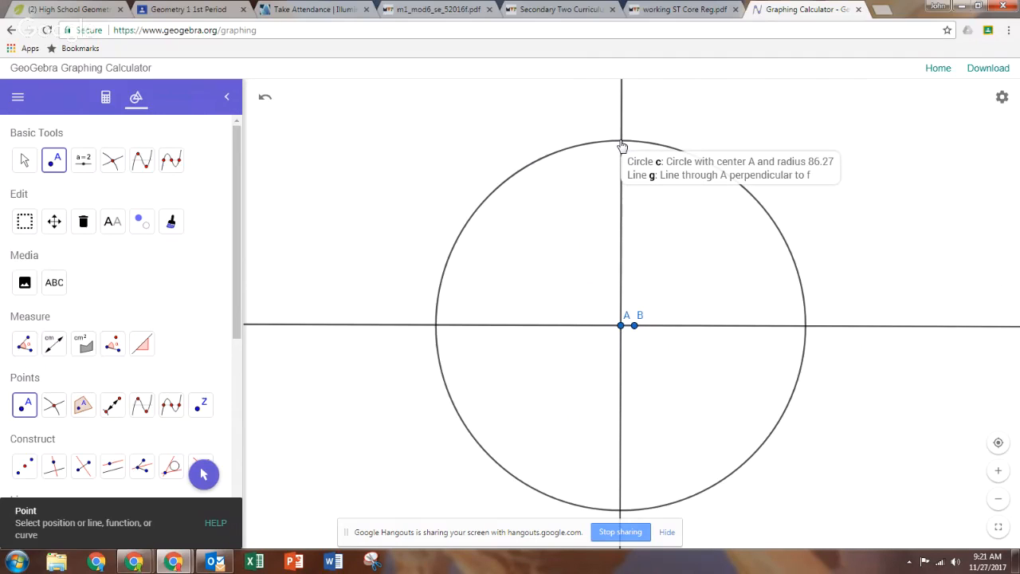
left_click(622, 143)
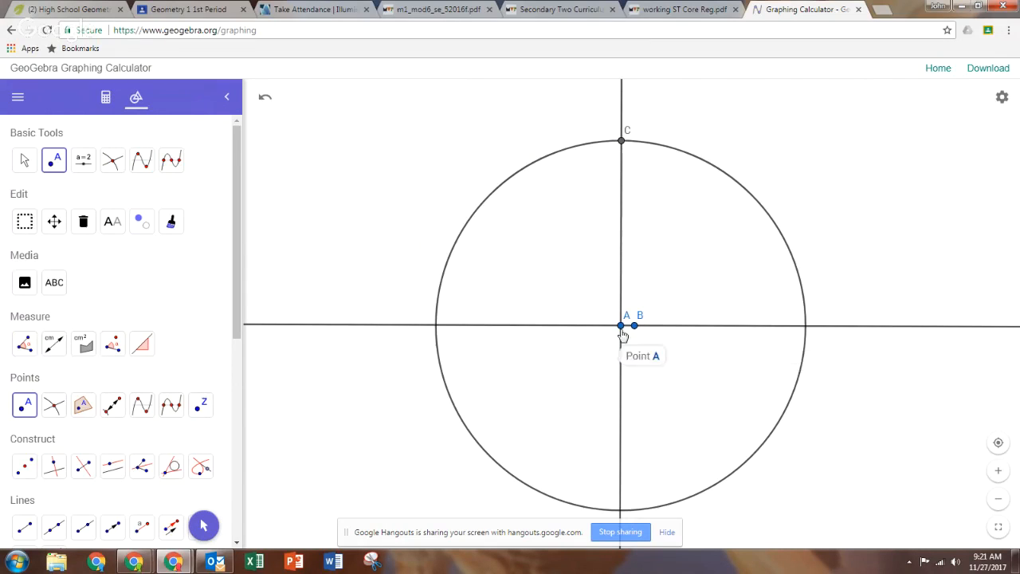
left_click(25, 160)
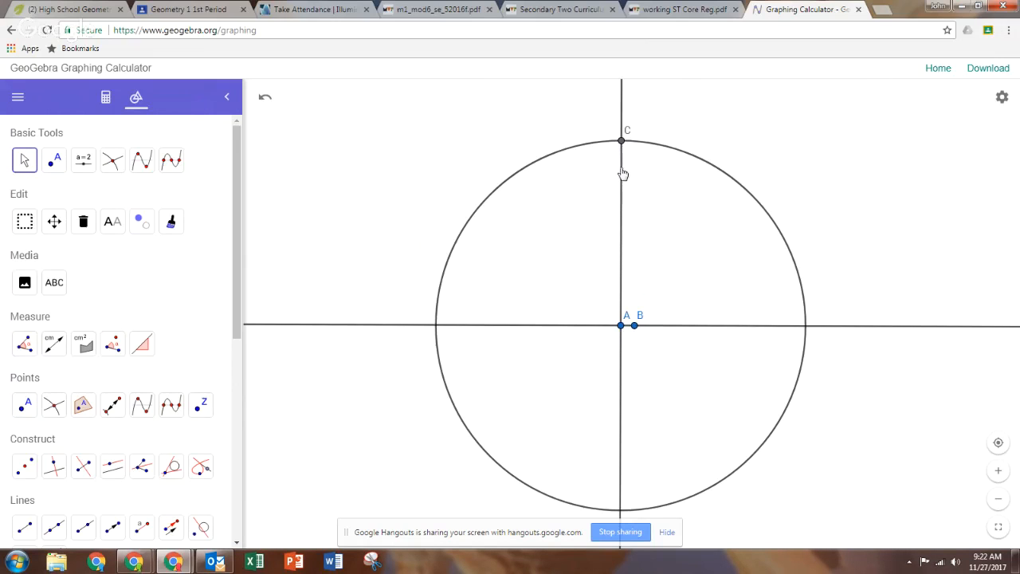
mouse_move(620, 323)
left_mouse_down()
mouse_move(640, 308)
mouse_move(617, 334)
mouse_move(604, 334)
left_mouse_up()
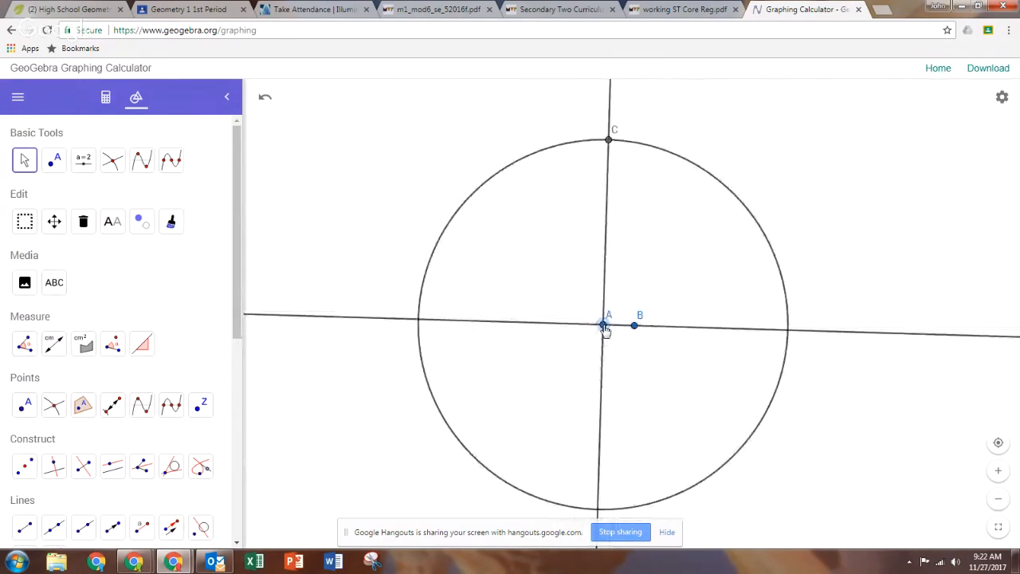
Change point C's name to B in its Settings, turning the line point into B₁.
left_click(608, 142)
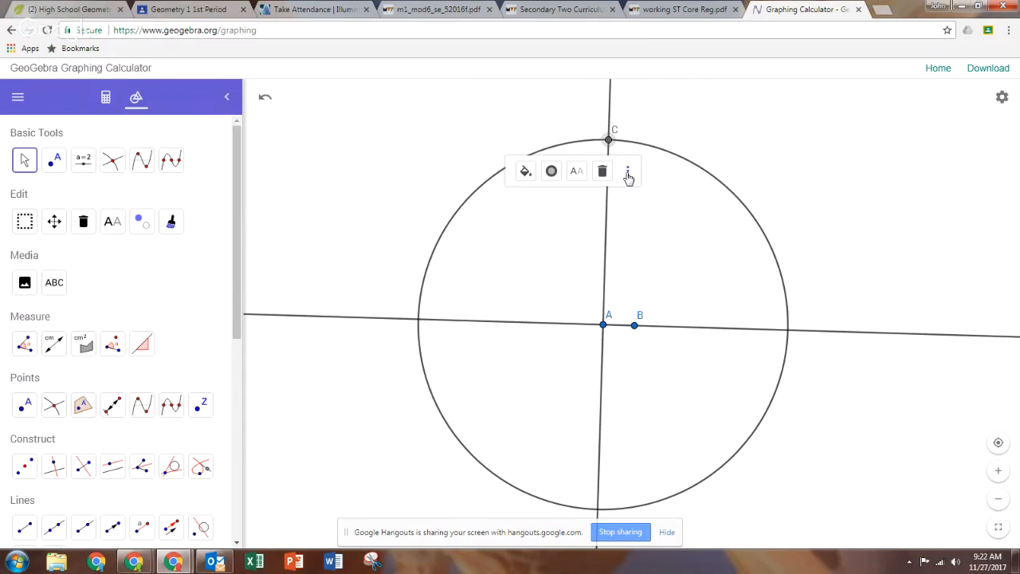
left_click(629, 172)
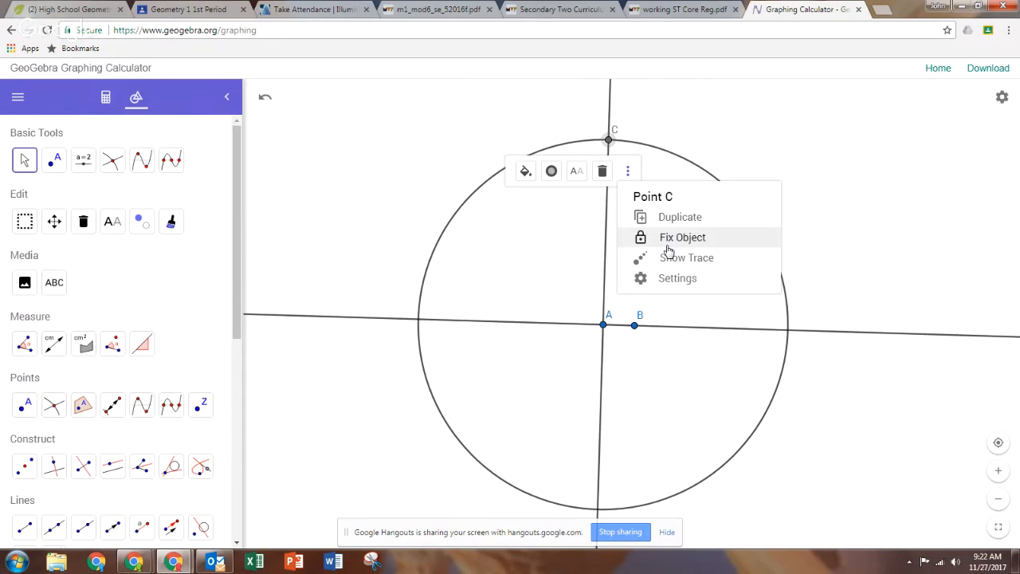
left_click(663, 279)
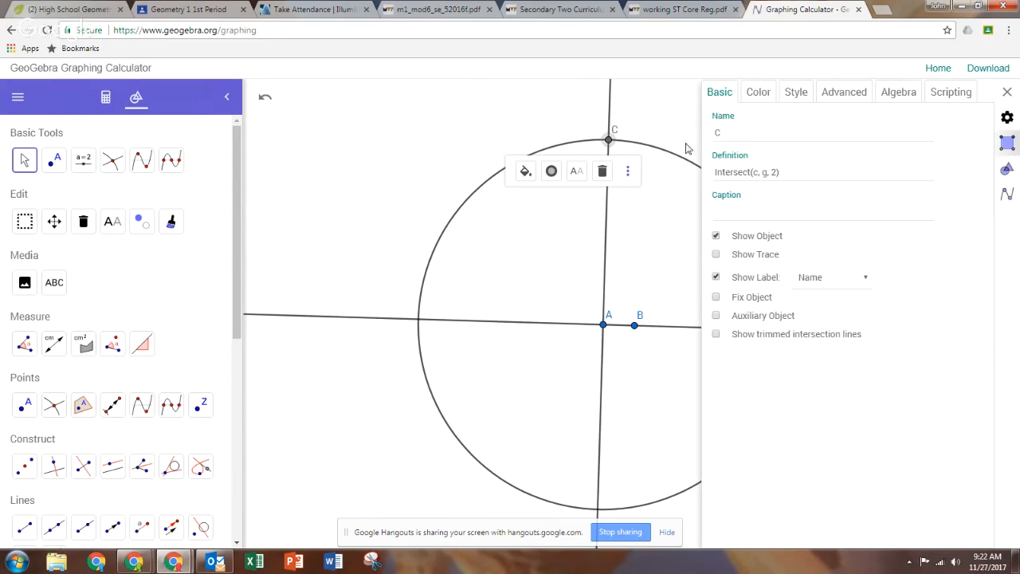
left_click(721, 135)
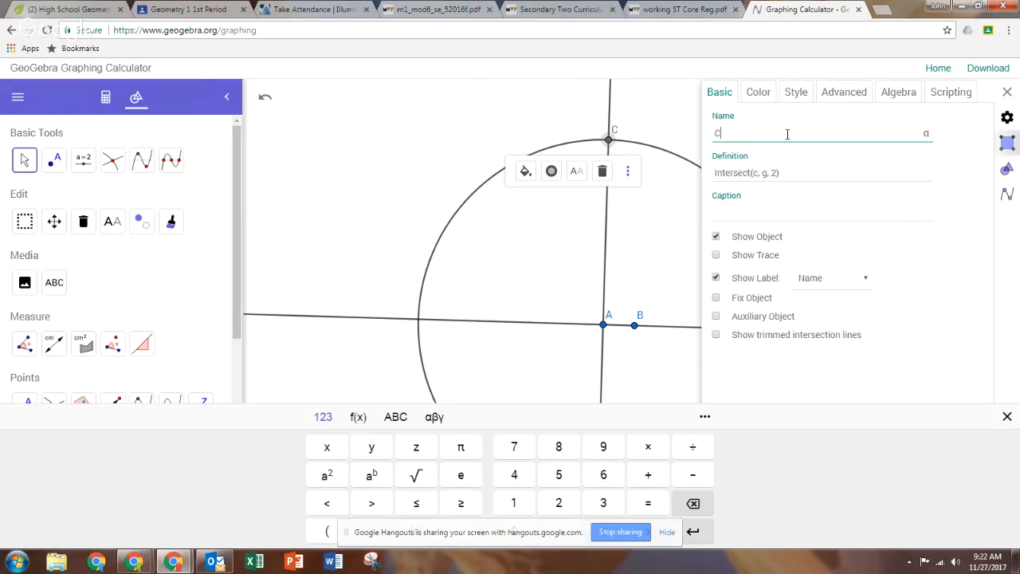
type("B")
key("Tab")
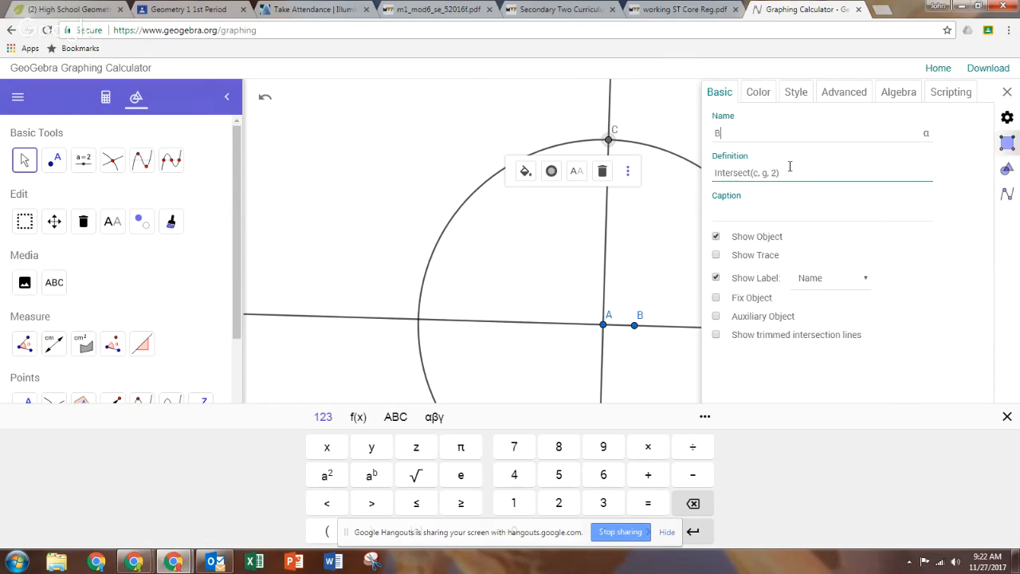
left_click(659, 264)
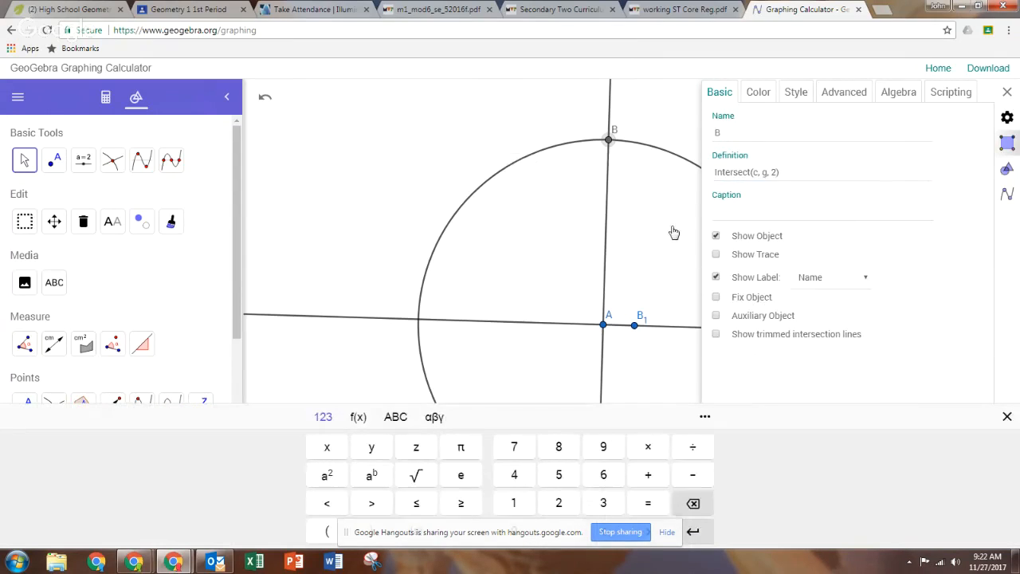
left_click(1008, 92)
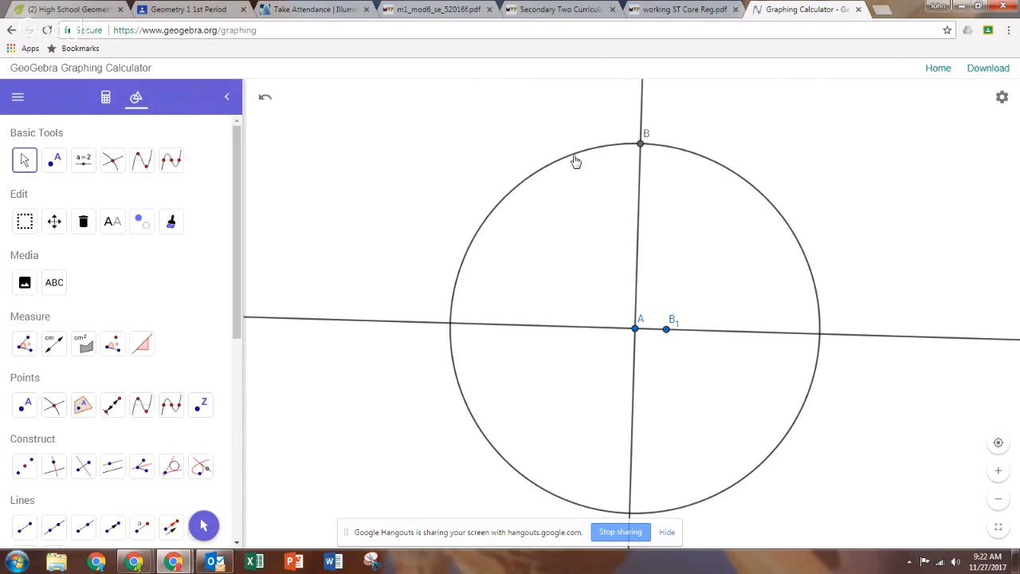
Nudge point B1 slightly so the construction lines sit level.
left_click(668, 332)
left_click_drag(668, 332, 667, 329)
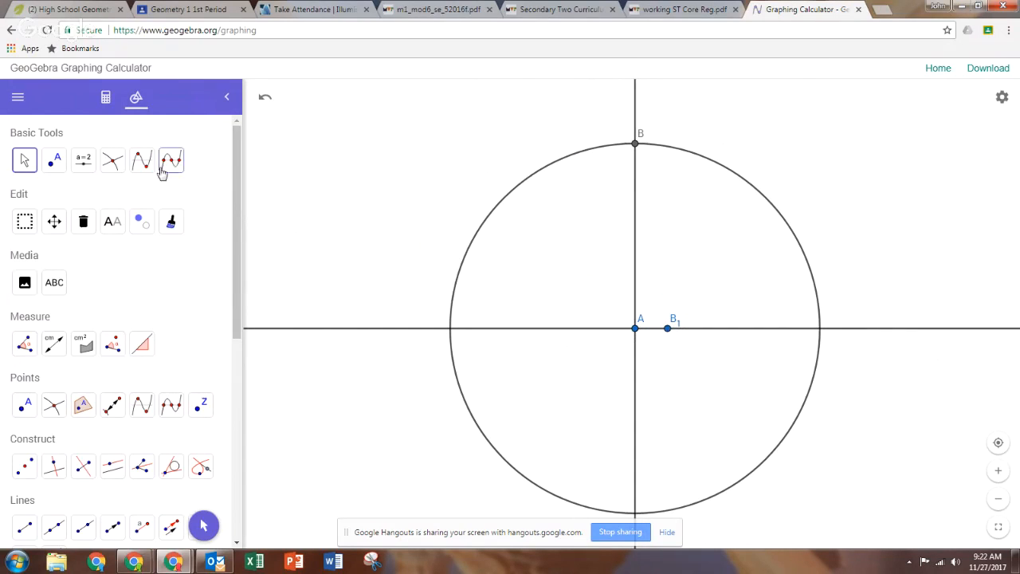
left_click(106, 100)
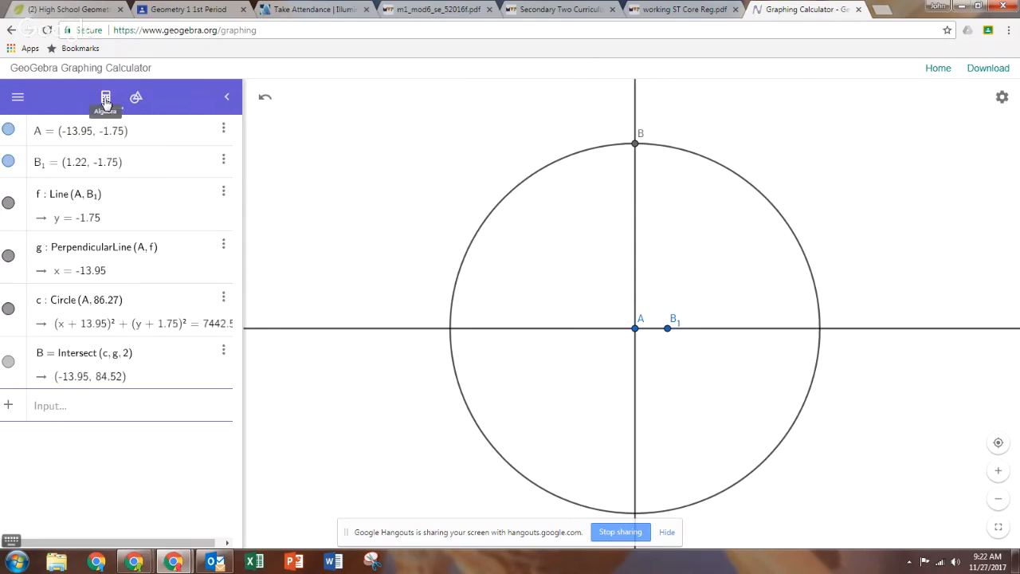
Hide point B1, vertical line g and circle c, then bring up the construction tools.
left_click(18, 163)
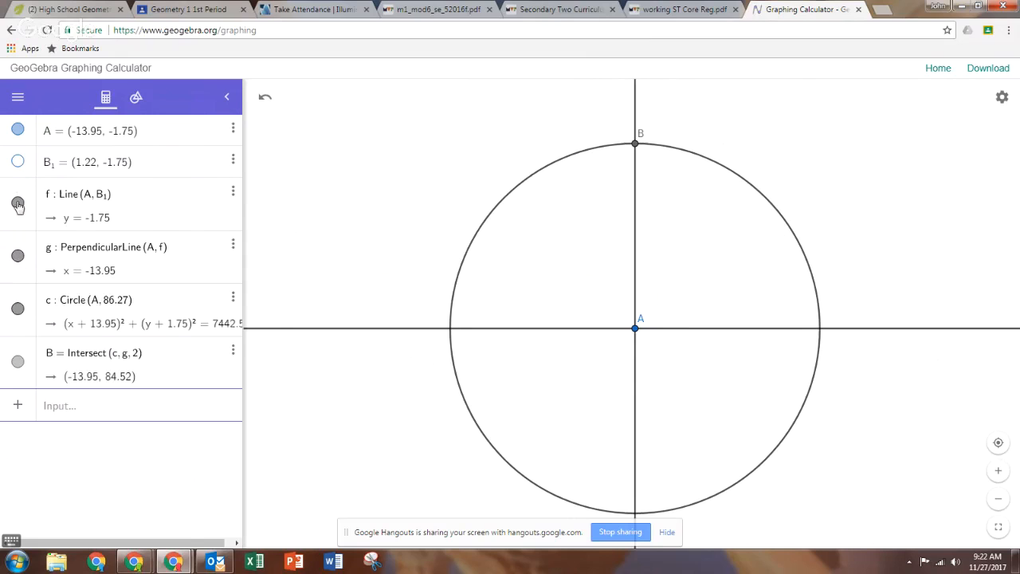
left_click(19, 256)
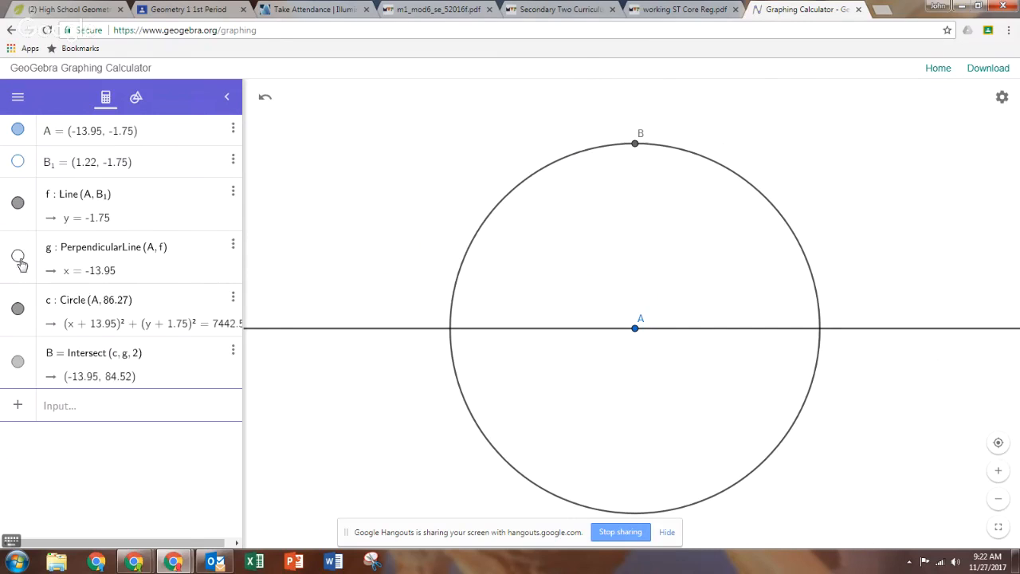
left_click(19, 310)
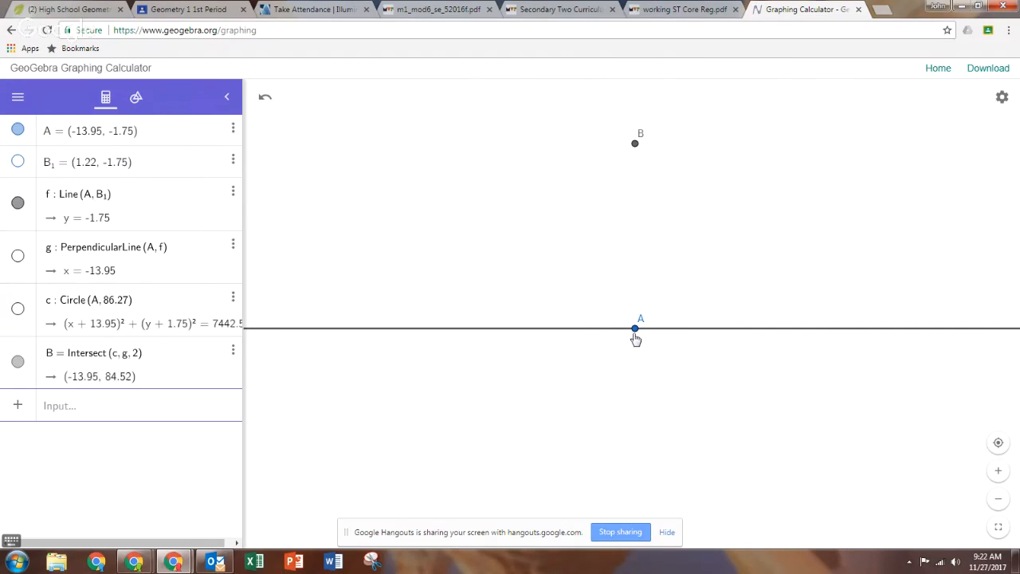
left_click(136, 99)
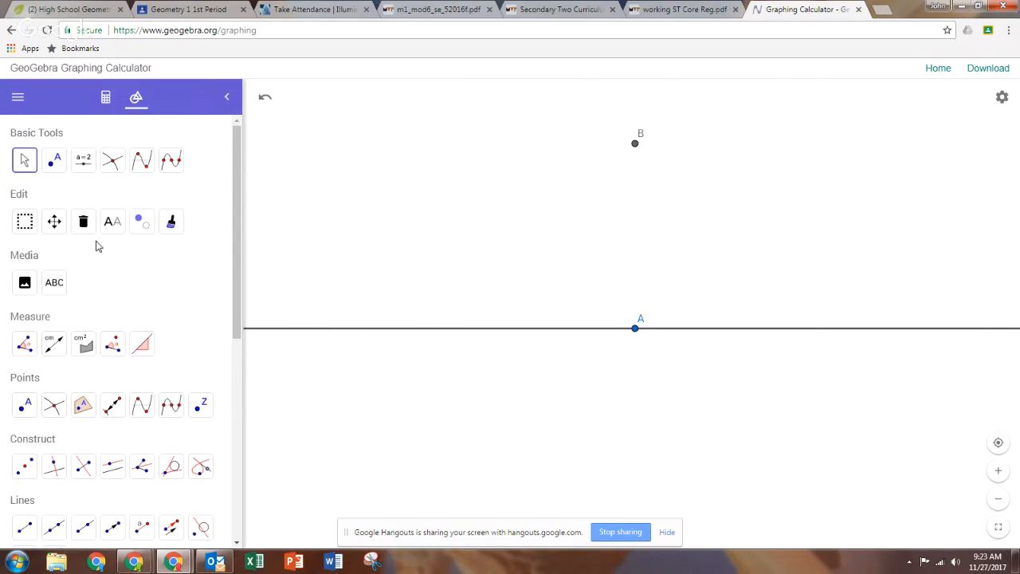
Draw a circle centred at point A with radius 158.16, then zoom out.
scroll(111, 437, "down", 1)
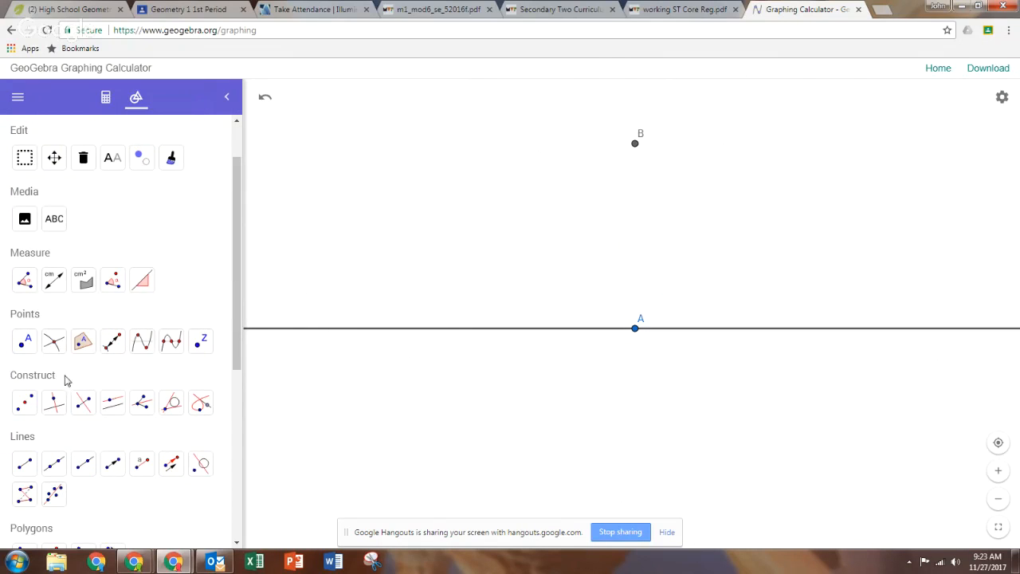
scroll(56, 375, "down", 3)
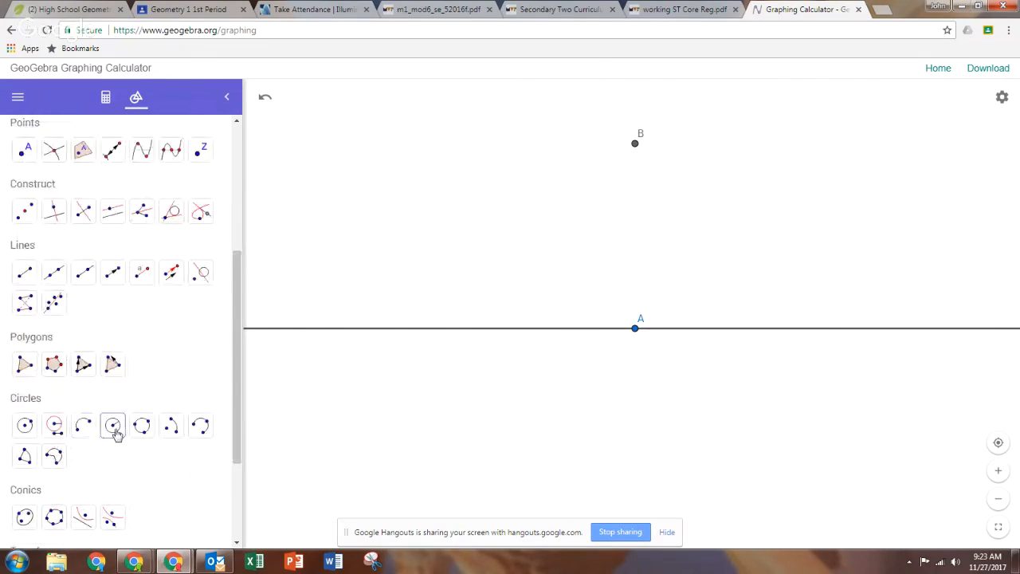
left_click(116, 430)
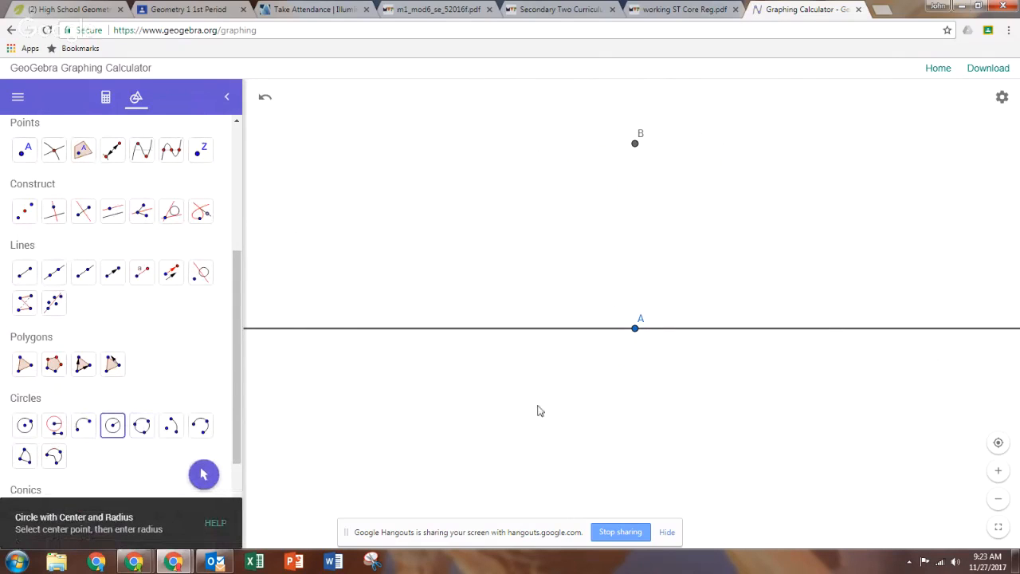
left_click(635, 329)
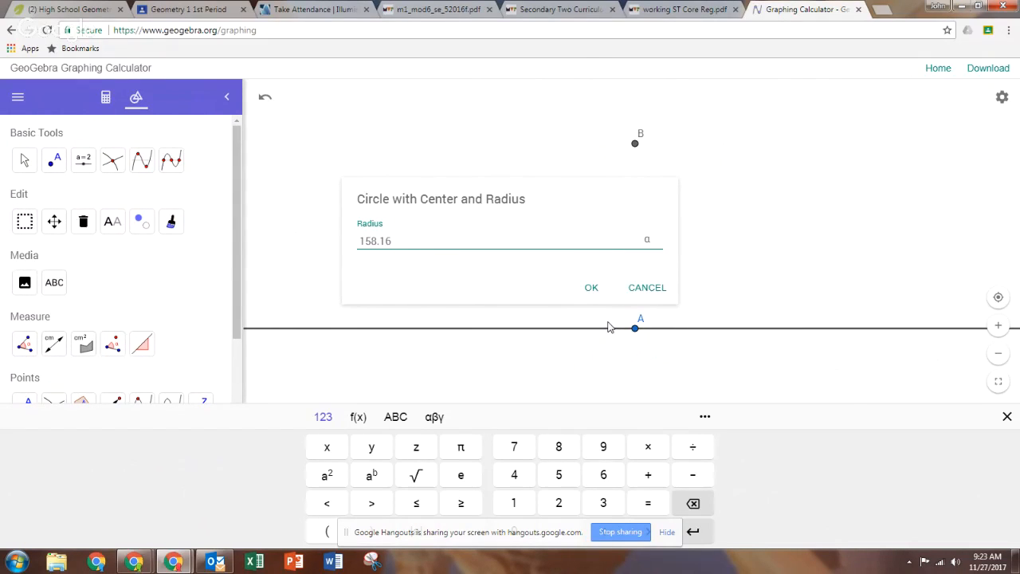
left_click(591, 287)
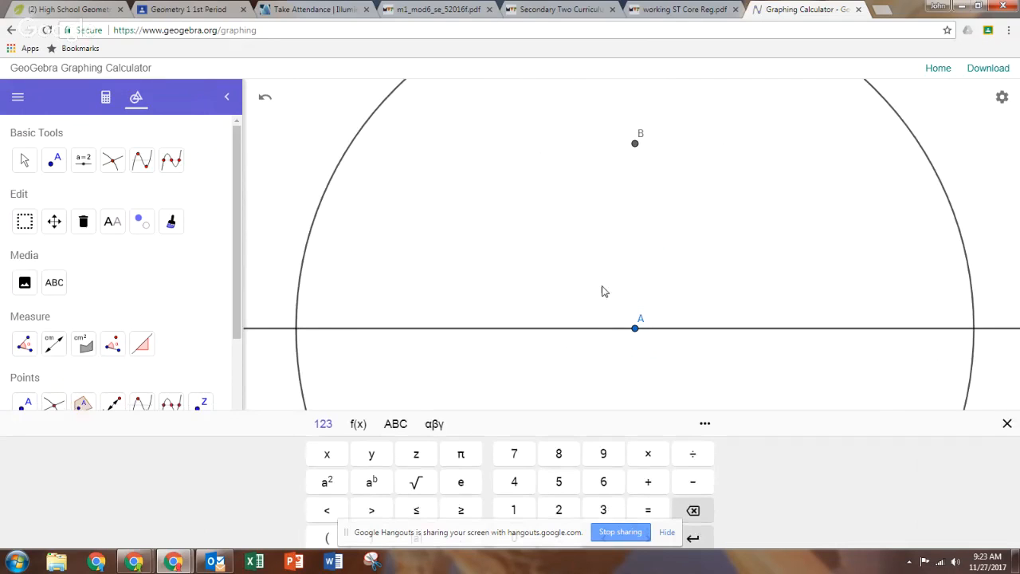
scroll(526, 260, "down", 2)
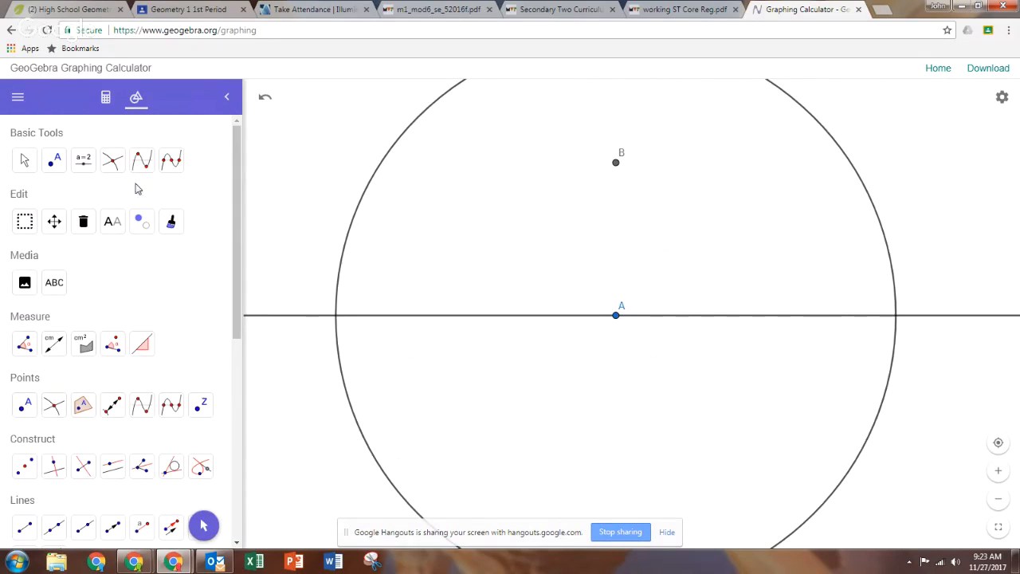
left_click(22, 162)
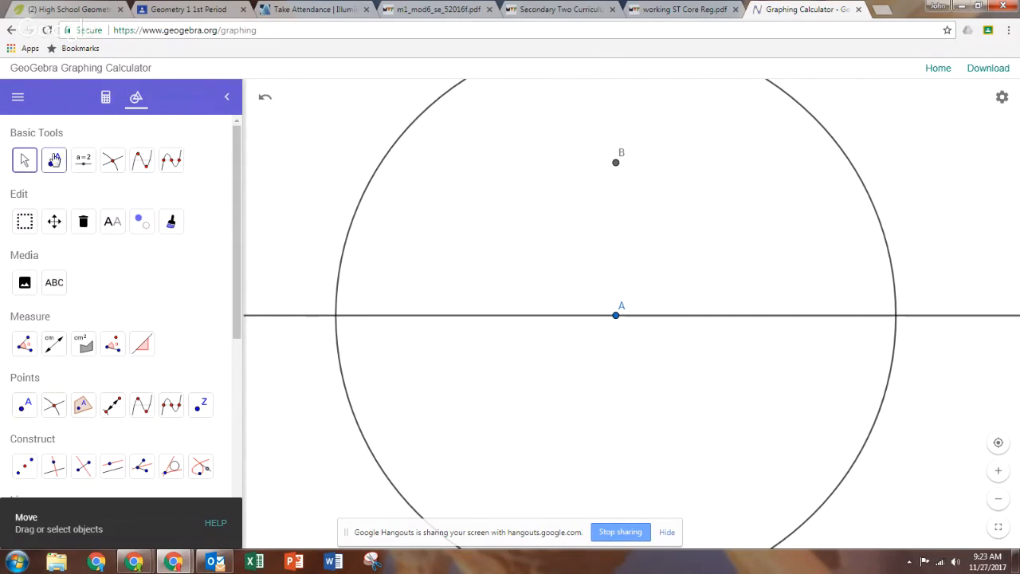
Place point C at the left circle–line crossing, then hide line f and circle d.
left_click(25, 404)
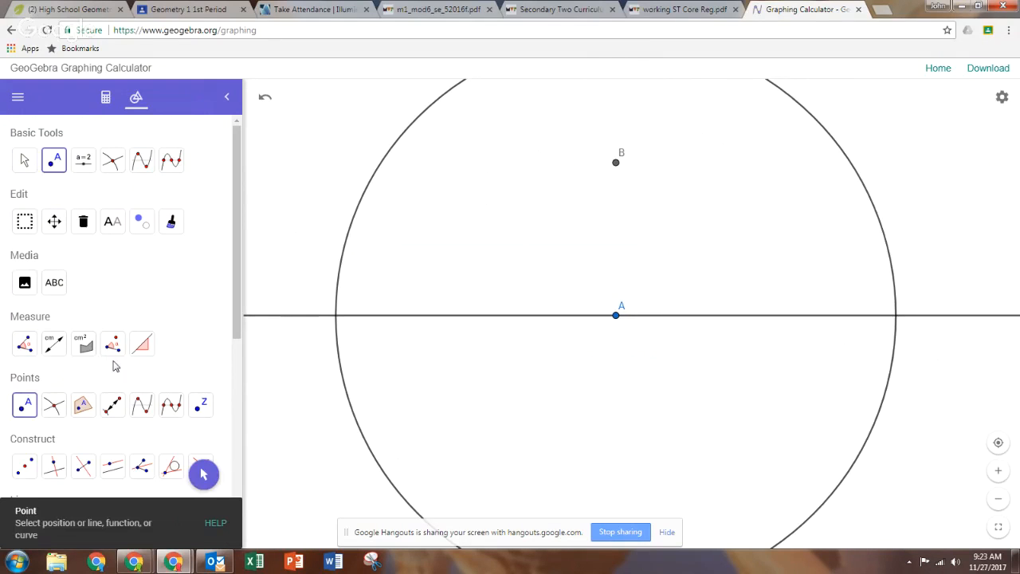
left_click(337, 316)
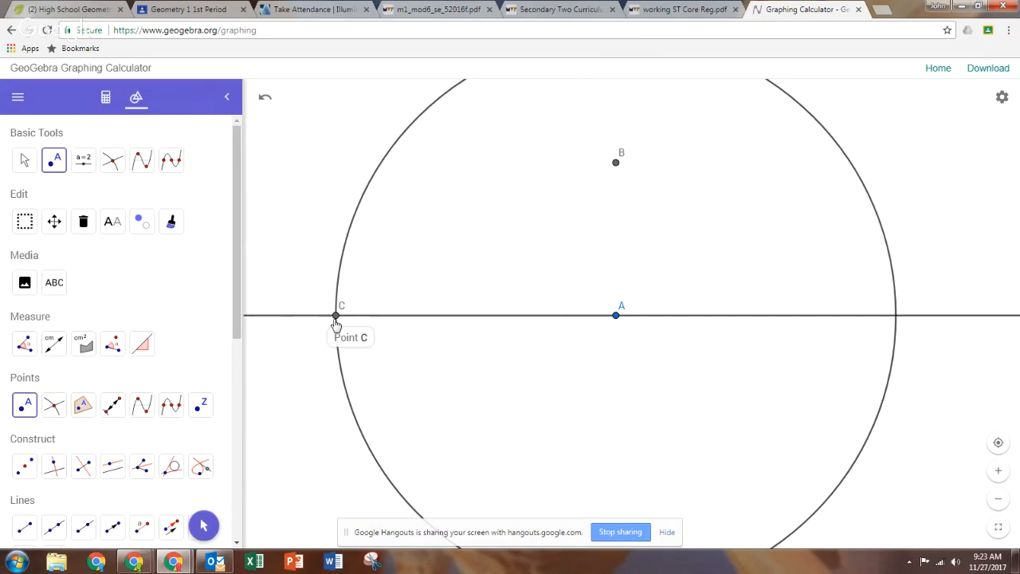
left_click(106, 97)
left_click(18, 203)
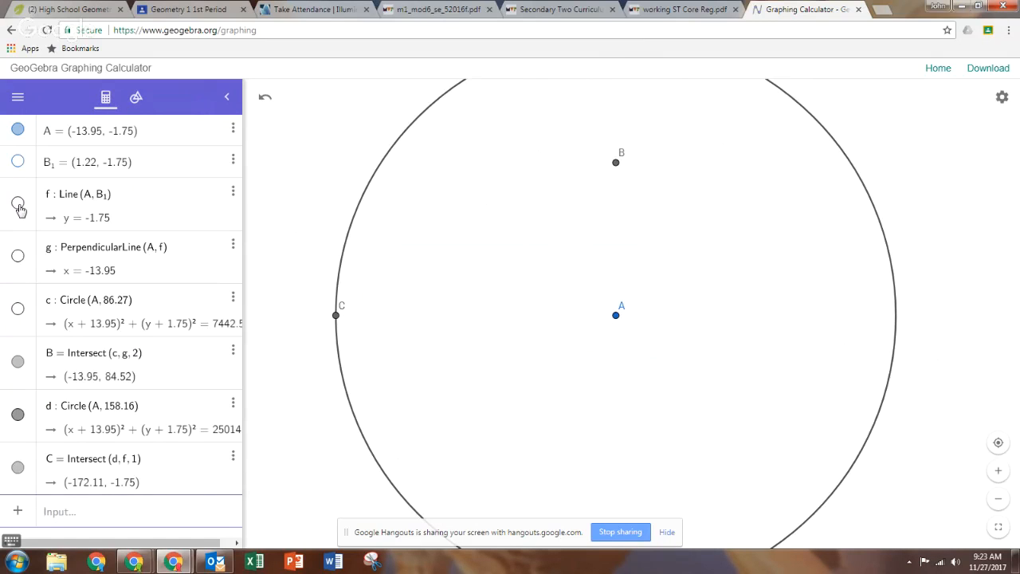
left_click(18, 414)
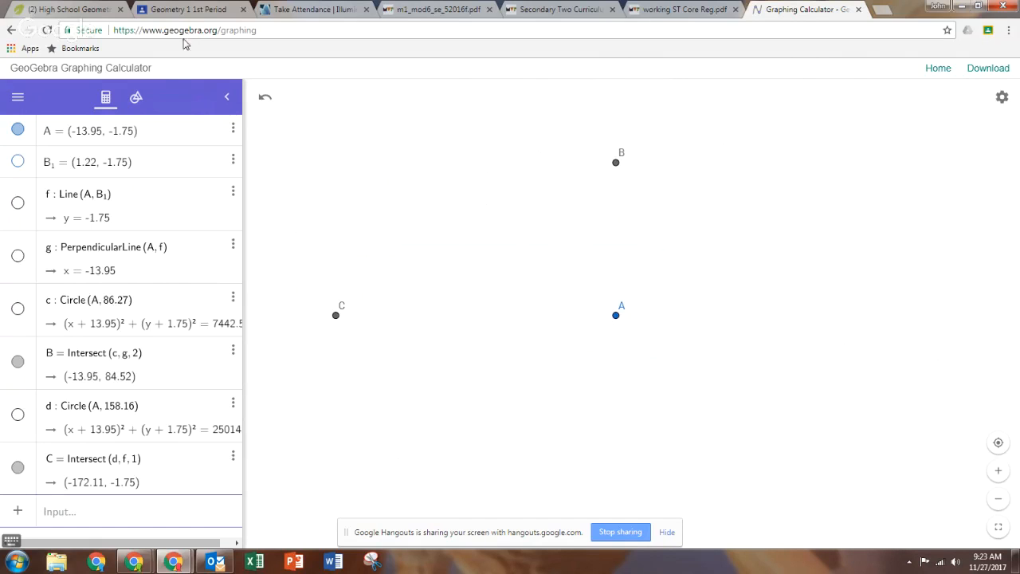
left_click(136, 97)
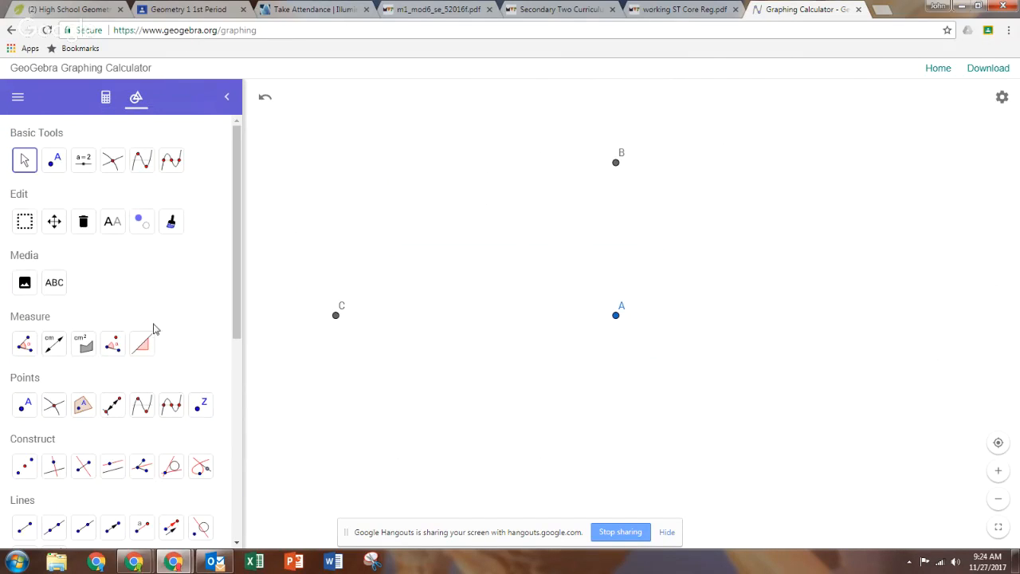
Draw a polygon through A, B and C, closing it back at A.
scroll(152, 335, "down", 3)
scroll(144, 360, "down", 1)
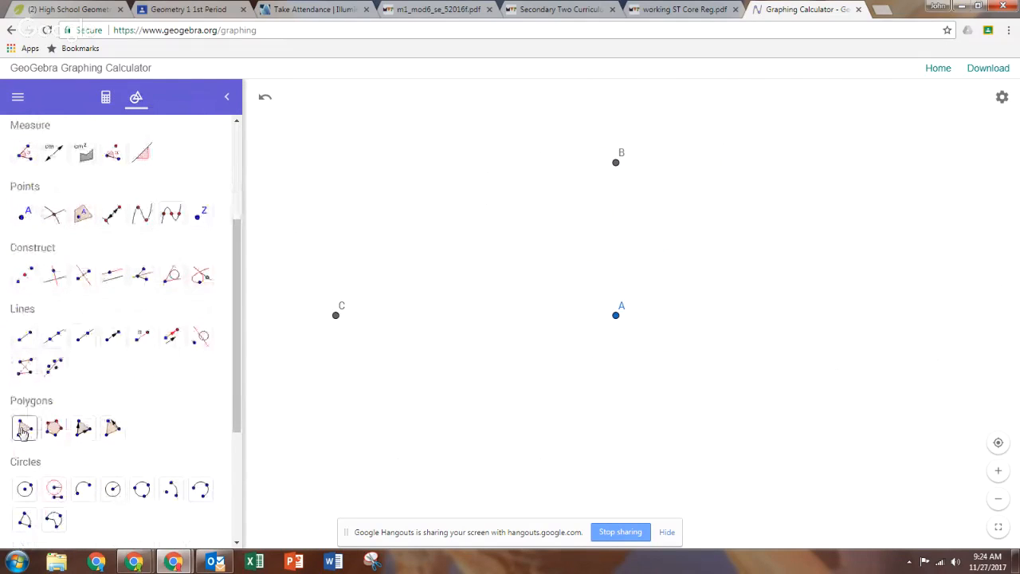
left_click(24, 427)
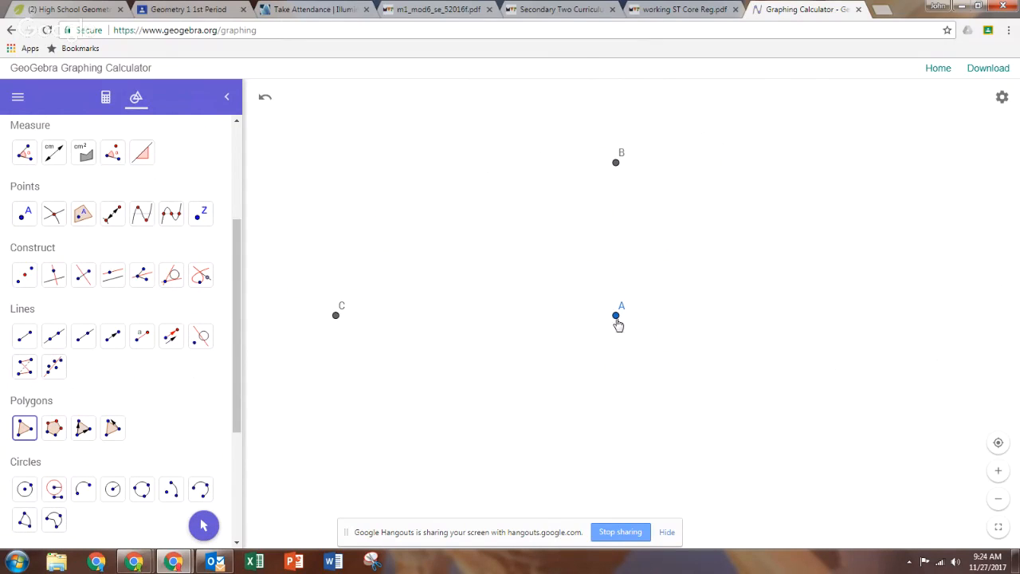
left_click(616, 316)
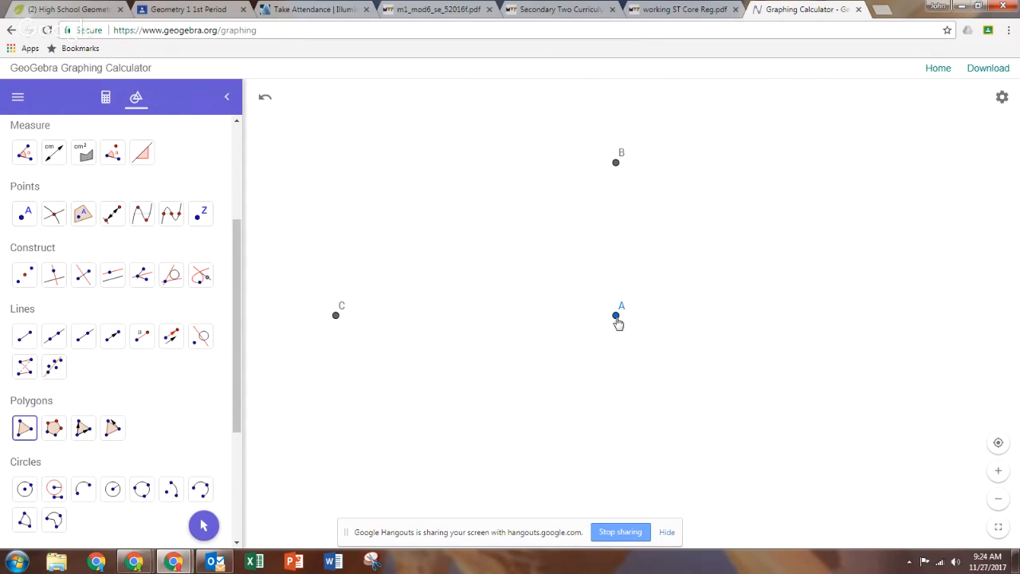
left_click(617, 164)
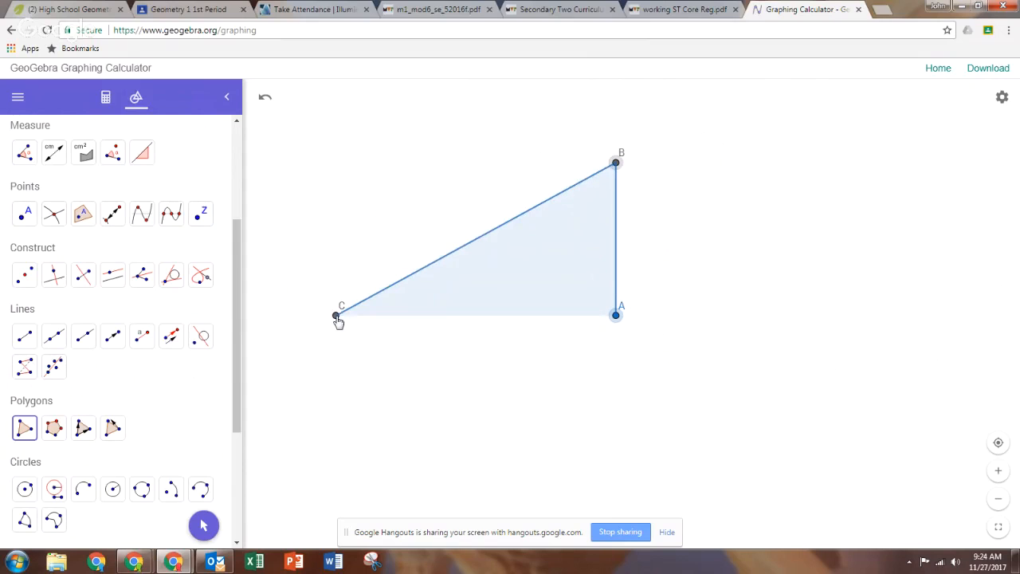
left_click(337, 317)
left_click(616, 317)
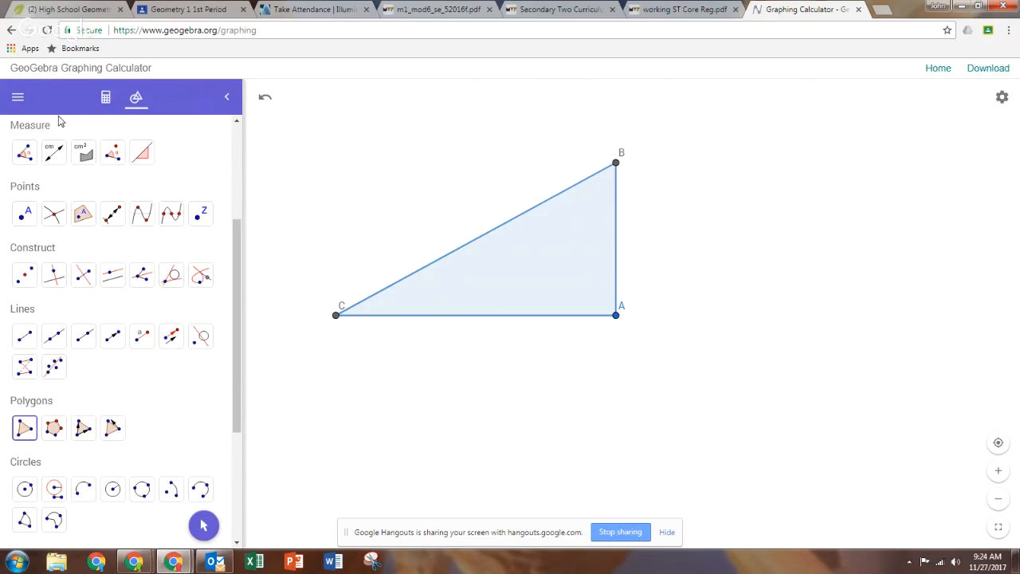
Pan and zoom so triangle ABC fills more of the canvas, then undo the last change.
left_click(204, 525)
left_click_drag(400, 375, 498, 443)
scroll(487, 406, "up", 3)
scroll(476, 437, "up", 1)
scroll(514, 424, "up", 1)
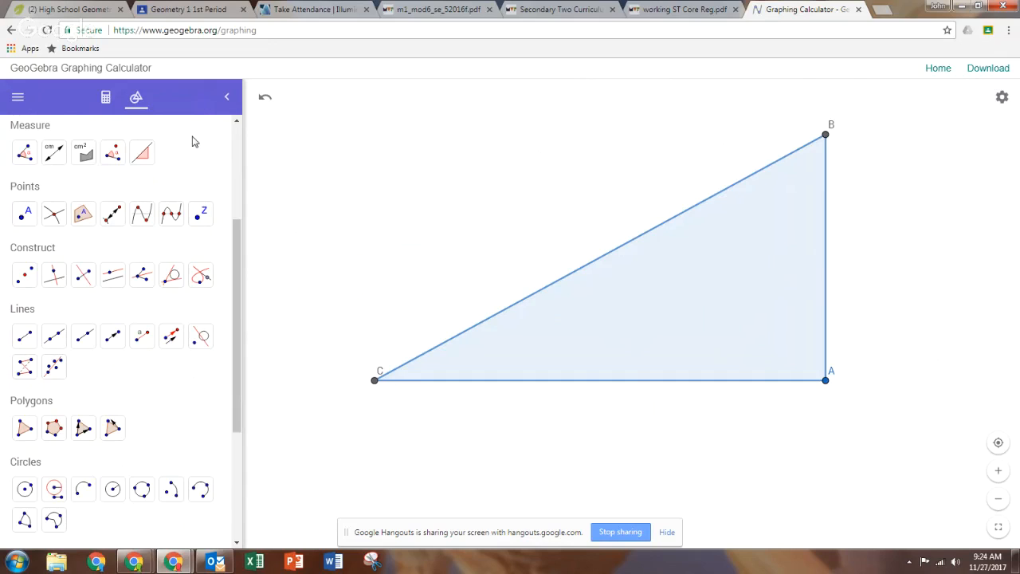
left_click(265, 100)
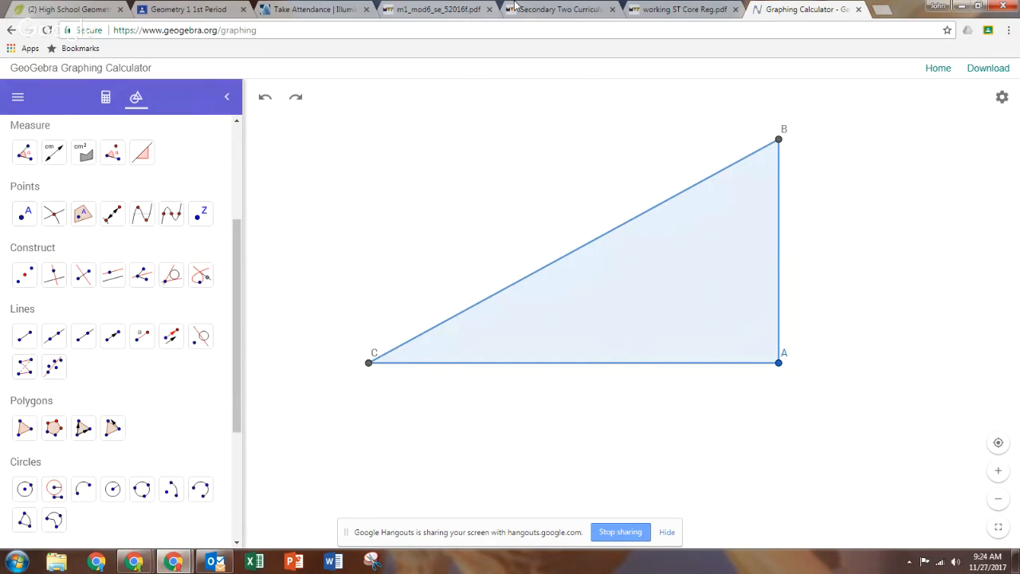